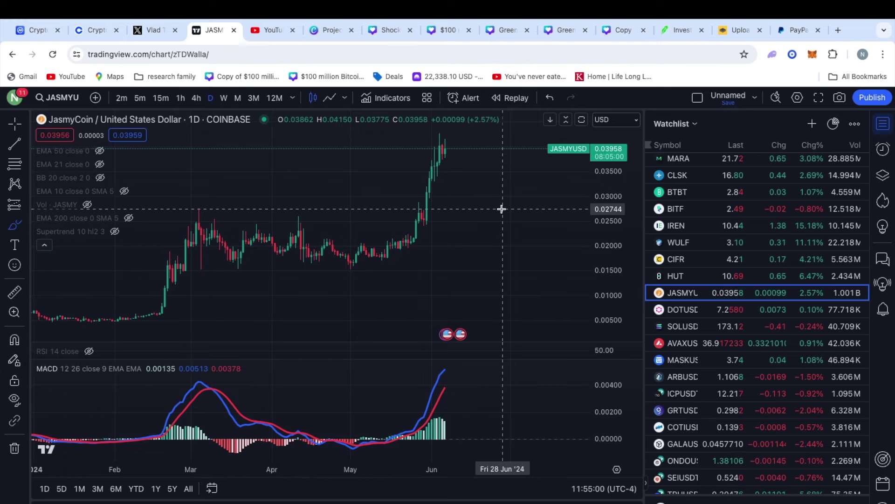
Step: Switch JASMY/USD from daily to 15-minute candles and frame 3–7 June
click(196, 97)
drag(446, 220, 445, 258)
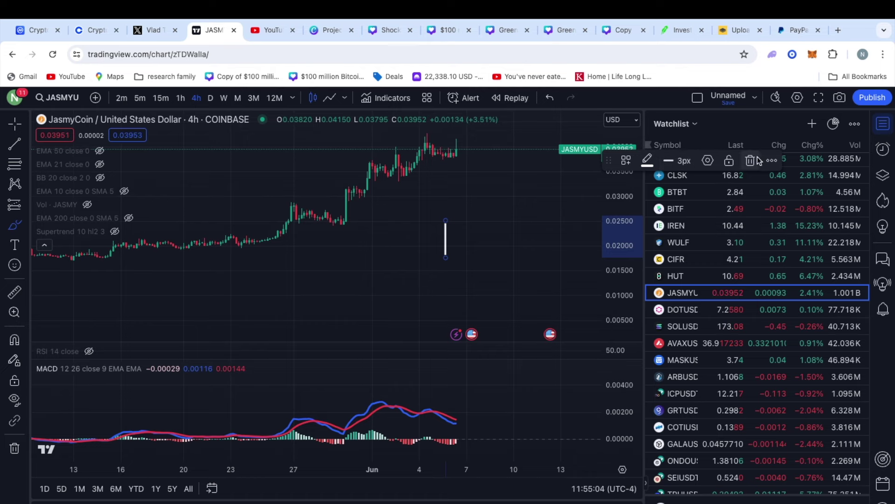
click(163, 99)
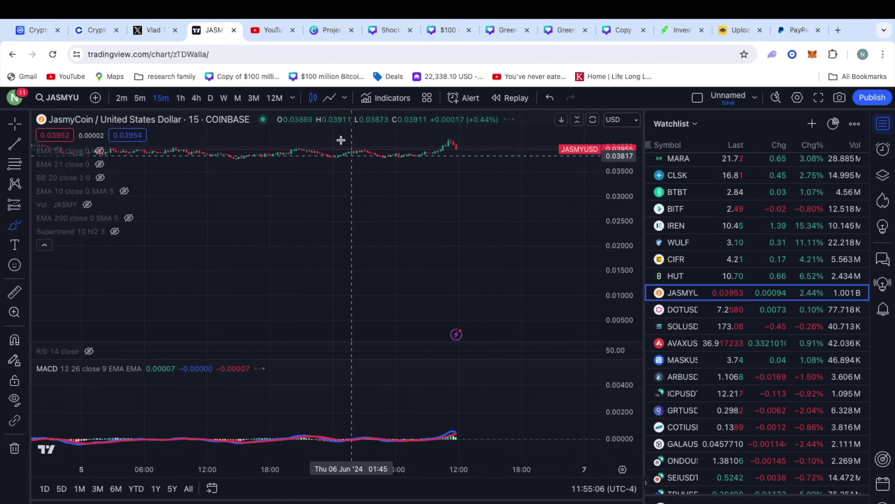
click(14, 123)
drag(326, 234, 455, 296)
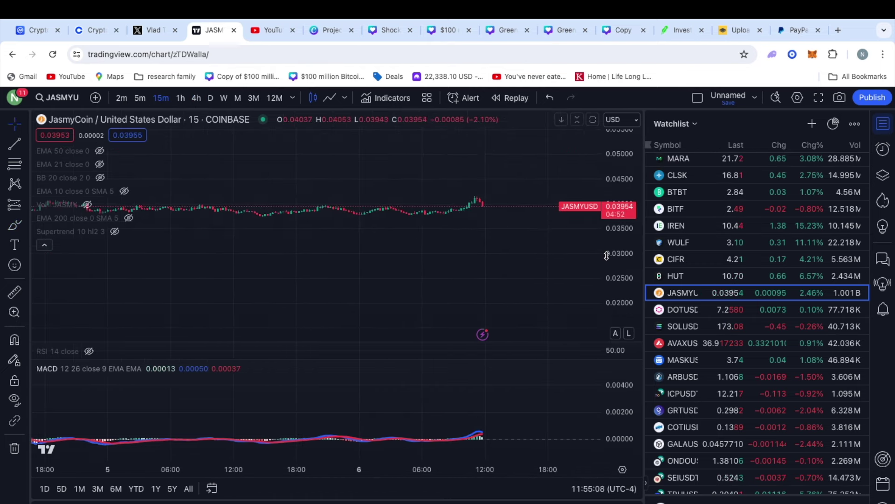
scroll(455, 296, down, 3)
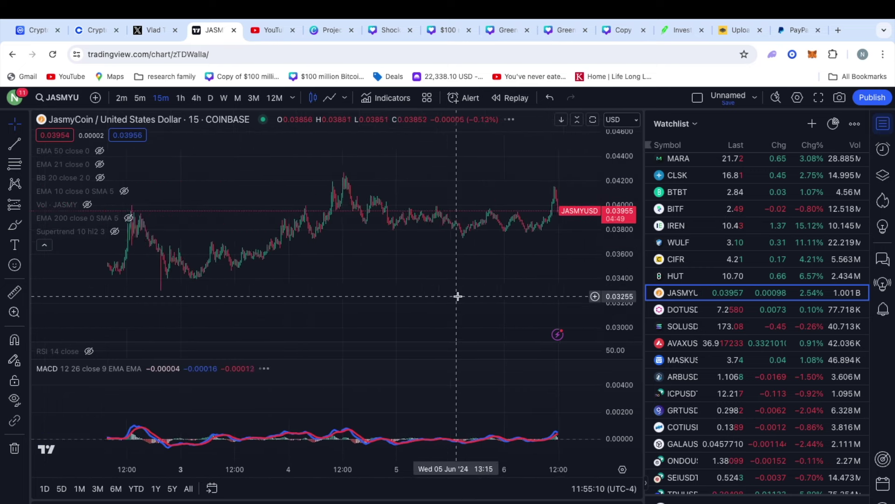
scroll(384, 295, down, 2)
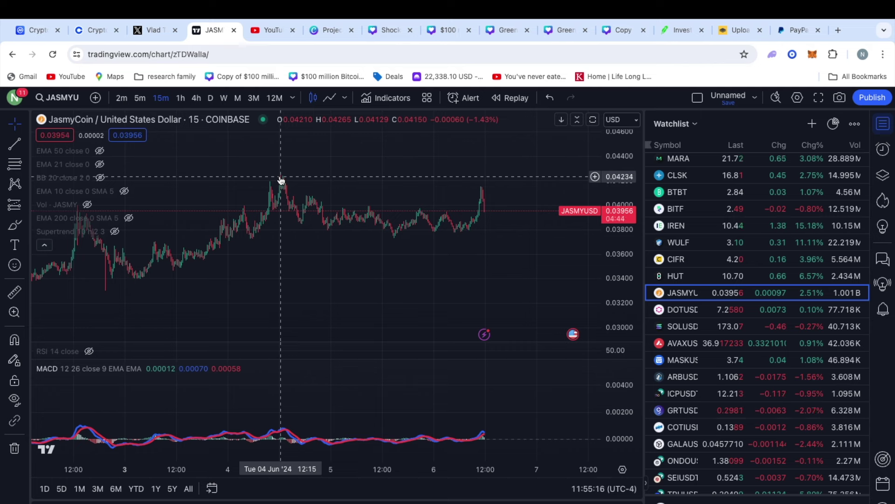
Step: Draw the upper and lower yellow wedge trend lines descending from the 4 Jun peak
click(16, 147)
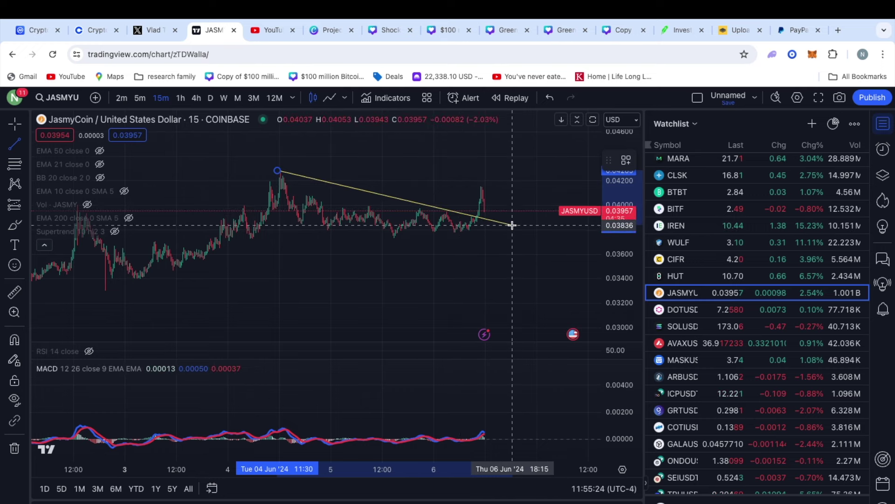
drag(277, 170, 512, 225)
click(18, 147)
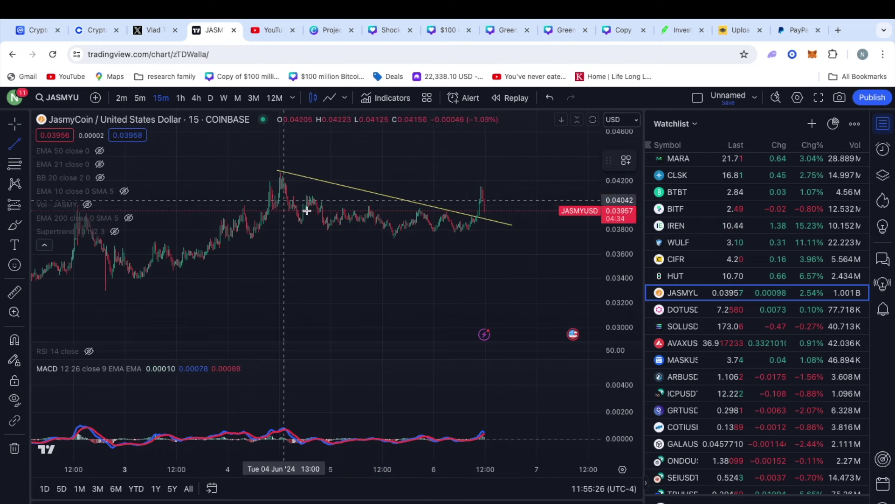
drag(262, 222, 509, 251)
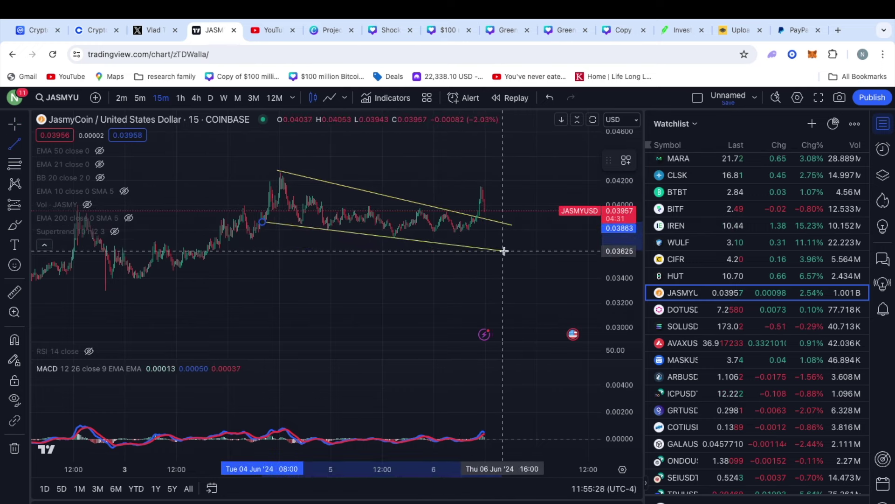
Step: Brush short white level marks inside the wedge and at the recent lows
click(10, 229)
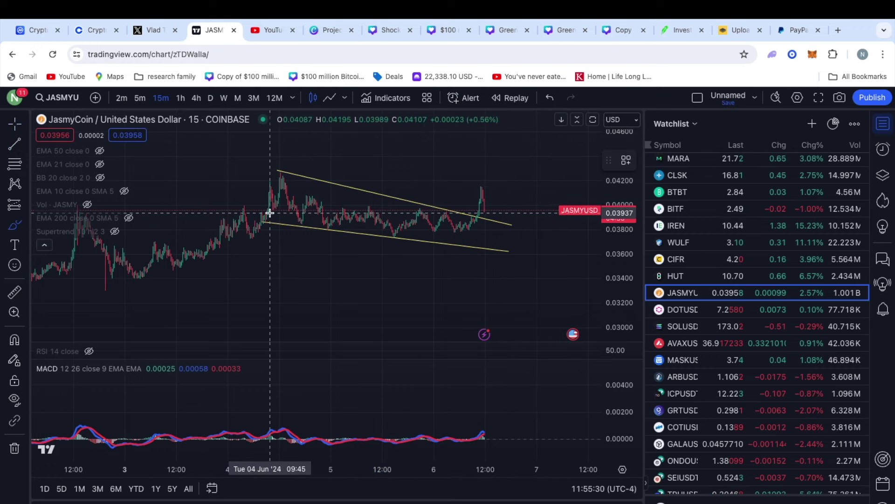
drag(296, 196, 336, 195)
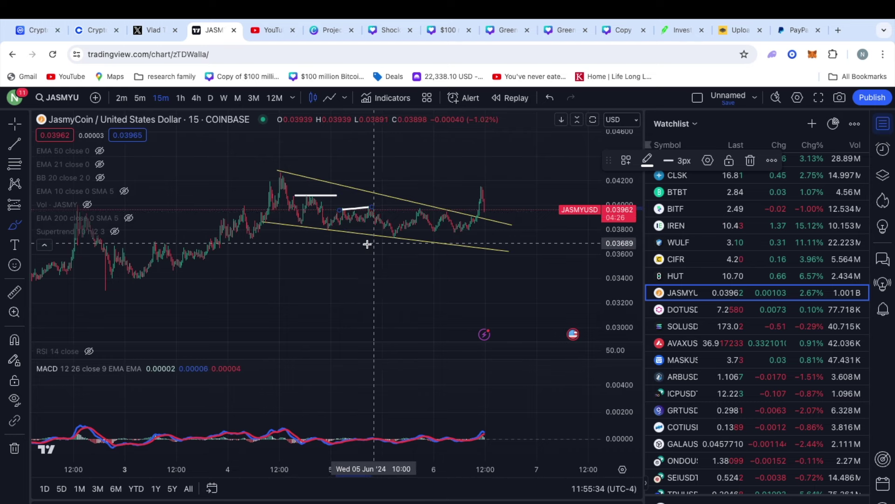
drag(311, 229, 406, 236)
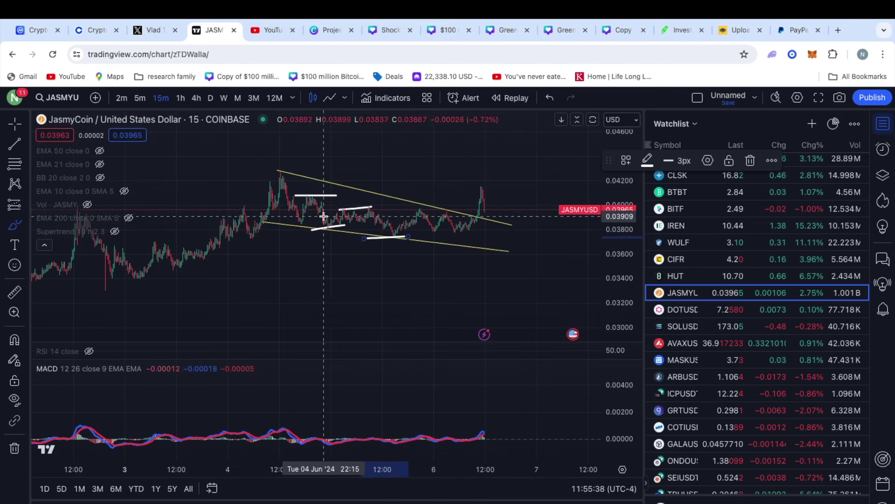
drag(427, 232, 473, 231)
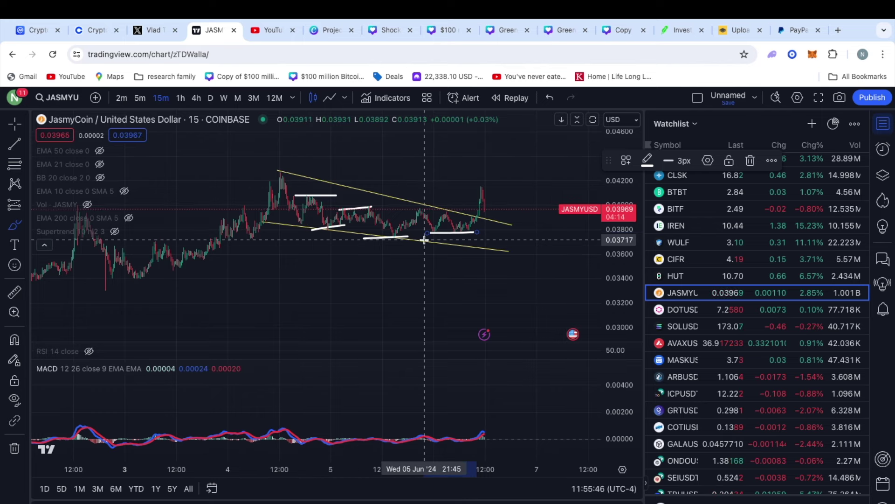
scroll(425, 237, up, 5)
Step: Enlarge the candles and sketch the breakout spike and pullback from the recent low
drag(614, 280, 615, 252)
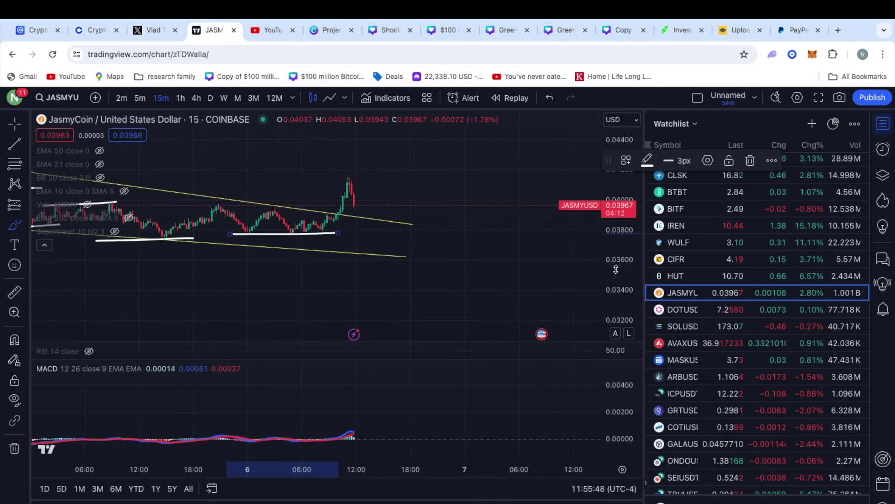
scroll(371, 264, down, 2)
scroll(370, 265, down, 2)
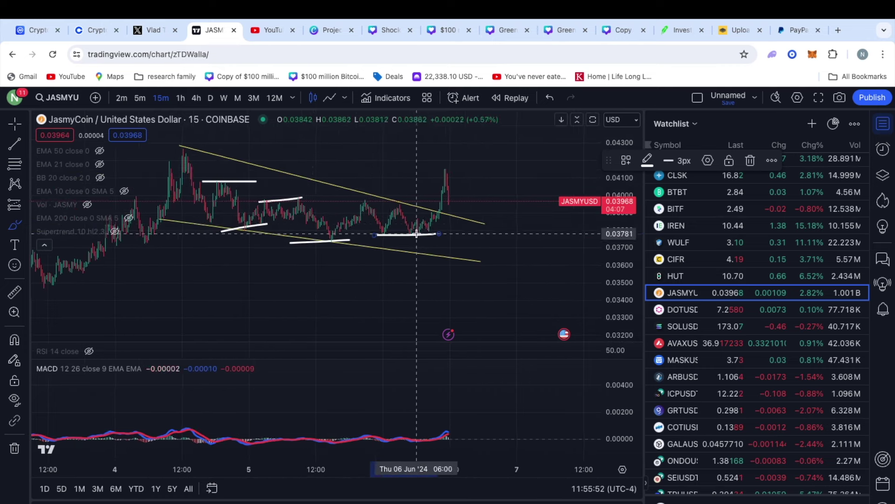
drag(393, 249, 436, 173)
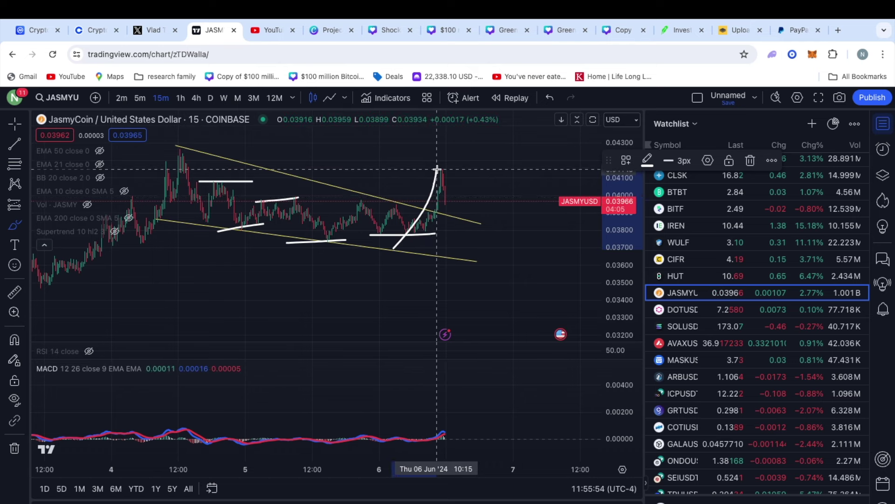
drag(437, 169, 446, 210)
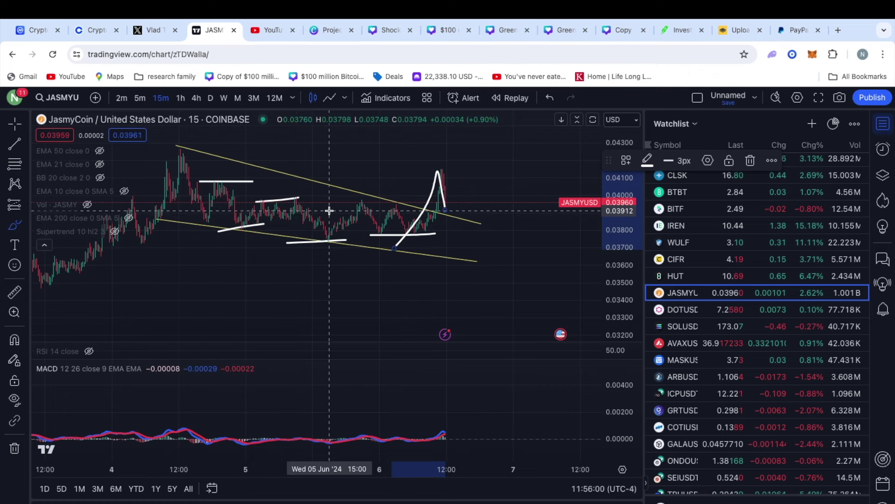
Step: Brush two long white horizontal support lines near current price
scroll(330, 211, down, 3)
drag(175, 204, 497, 202)
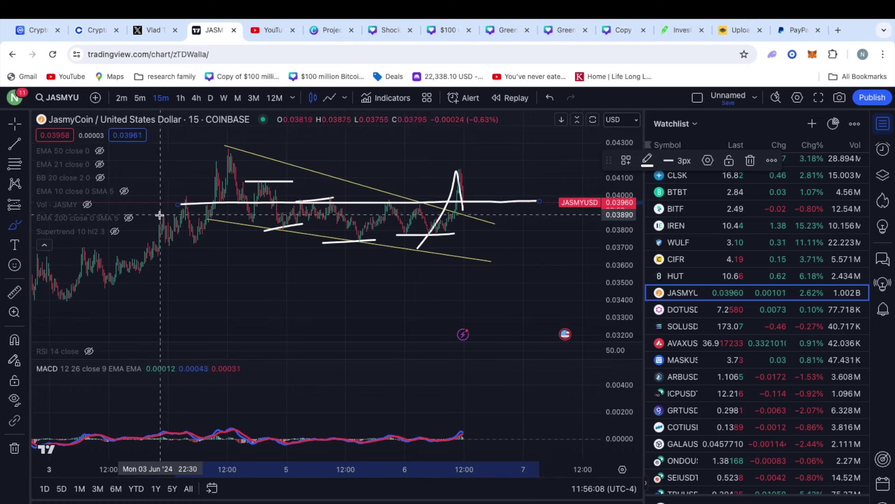
drag(157, 214, 469, 212)
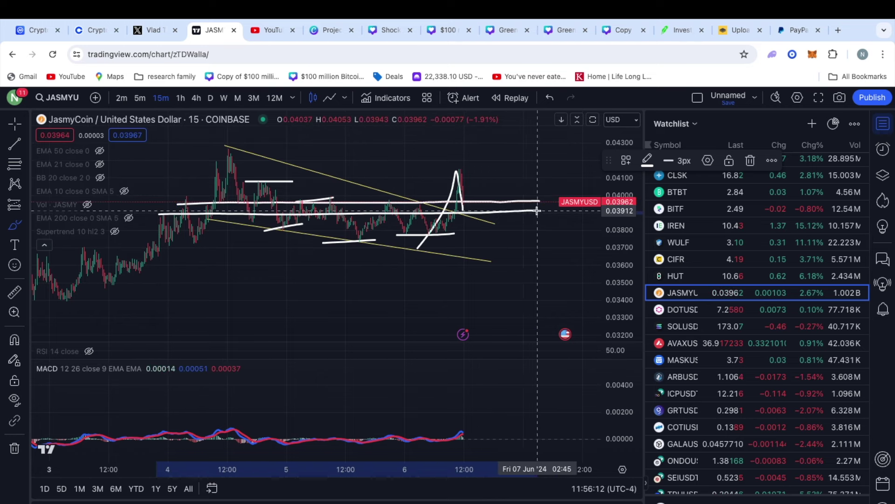
Step: Sketch a projected rise after the pullback and open space above price
scroll(432, 196, up, 3)
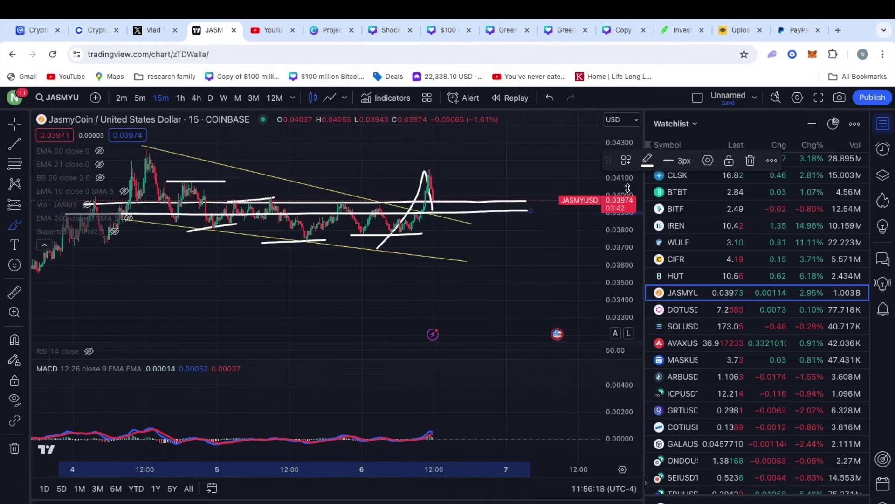
drag(627, 188, 629, 213)
drag(433, 213, 452, 173)
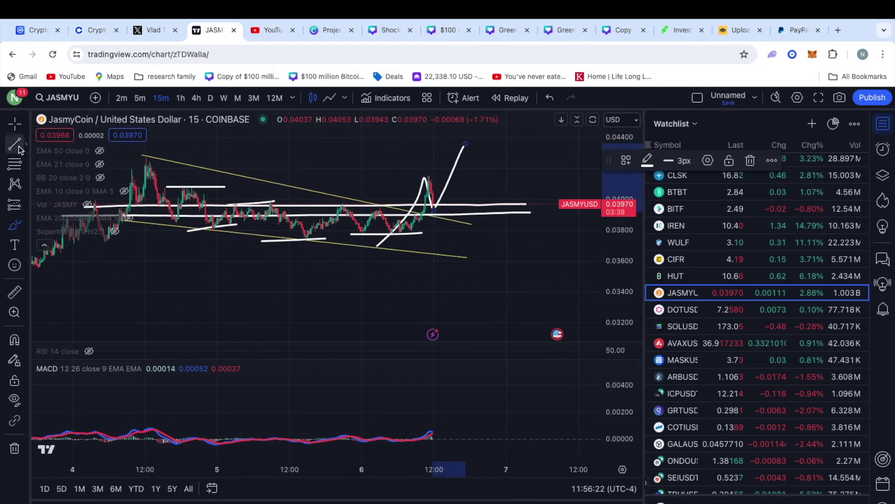
click(14, 124)
drag(469, 142, 448, 204)
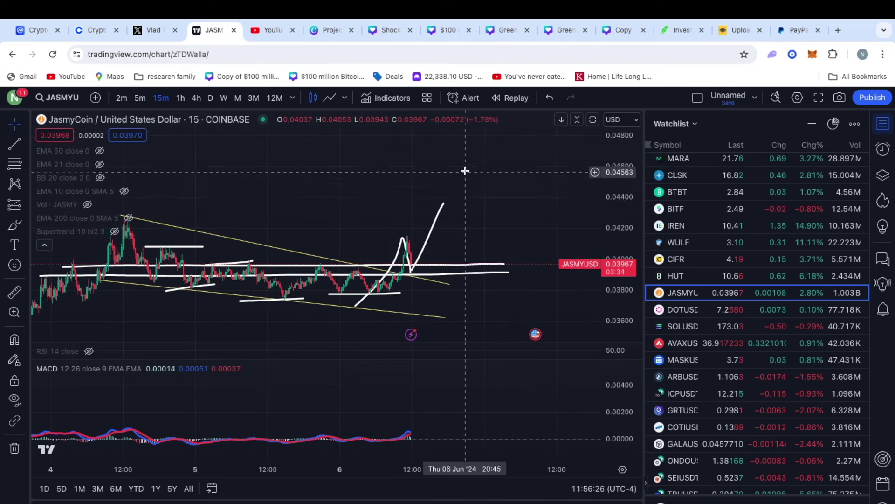
mouse_move(69, 231)
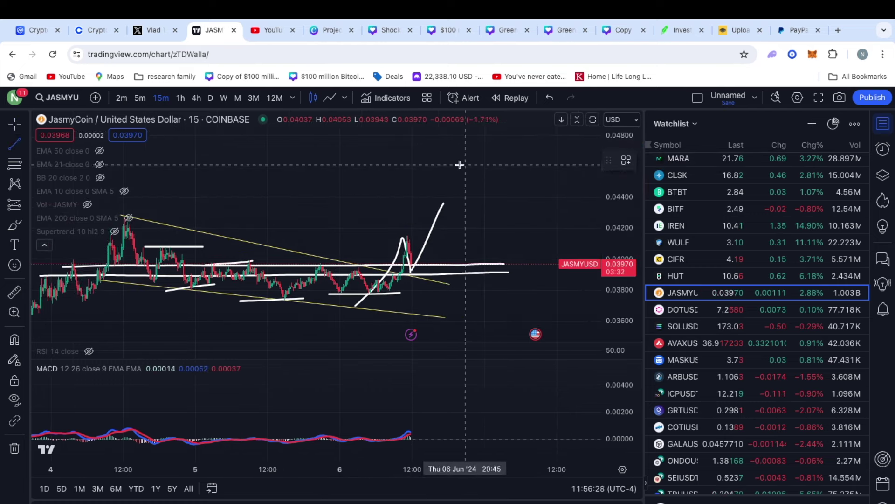
click(434, 164)
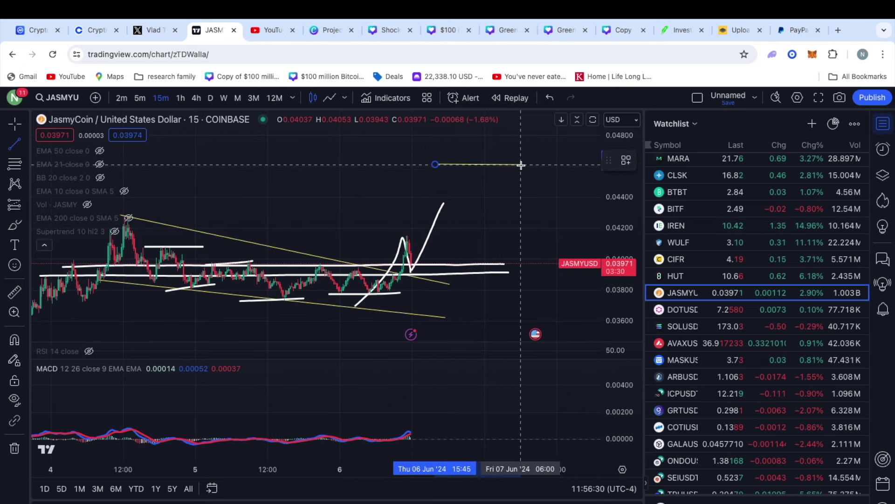
Step: Finish the target level line and brush a white level above it
click(523, 164)
mouse_move(488, 194)
mouse_down()
mouse_move(471, 206)
mouse_move(464, 232)
mouse_up()
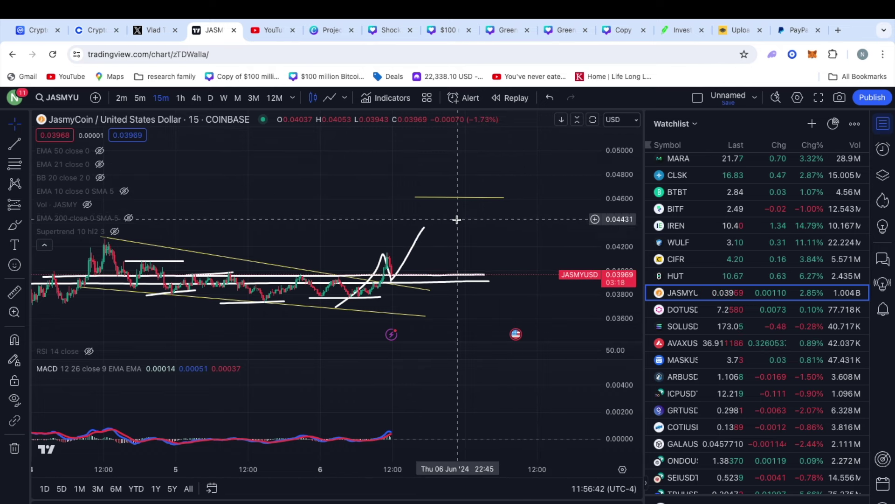
click(14, 225)
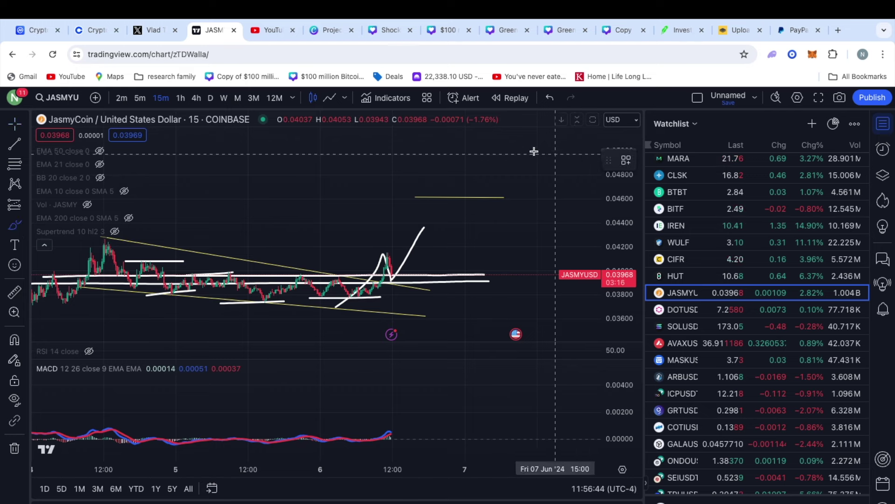
drag(430, 151, 506, 150)
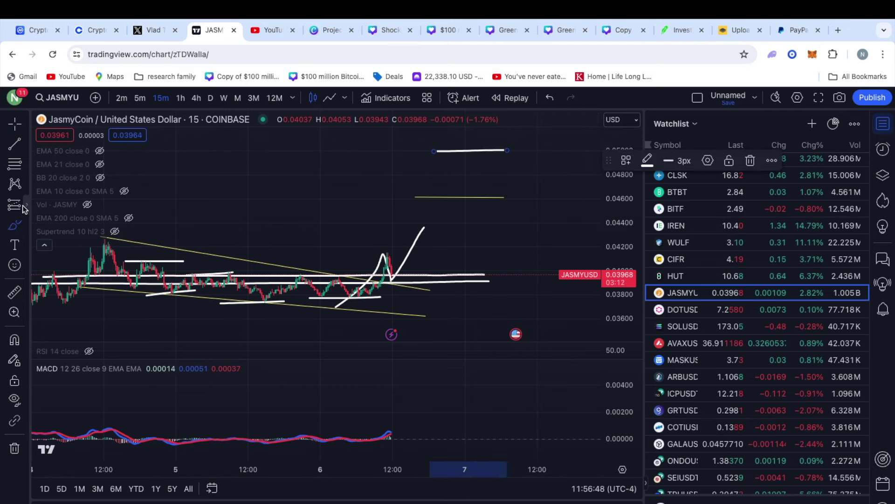
Step: Measure the 25.99% rise from support up to 0.05000 with Price Range
click(24, 206)
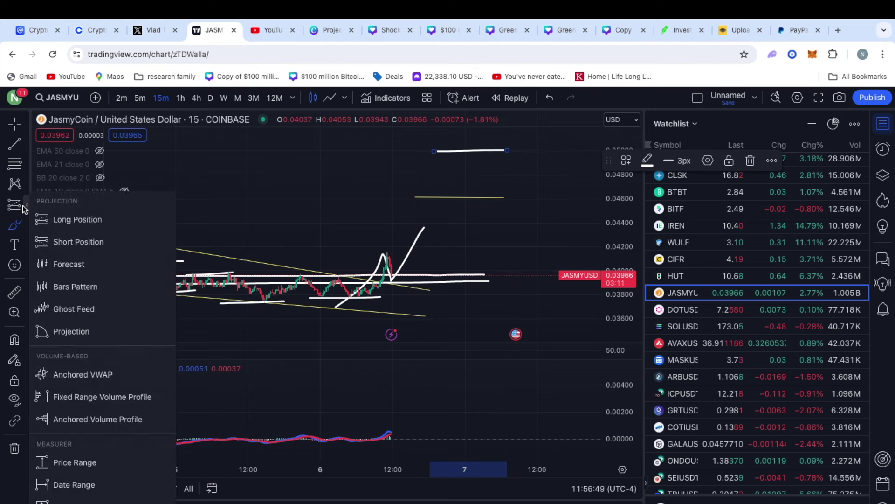
click(44, 459)
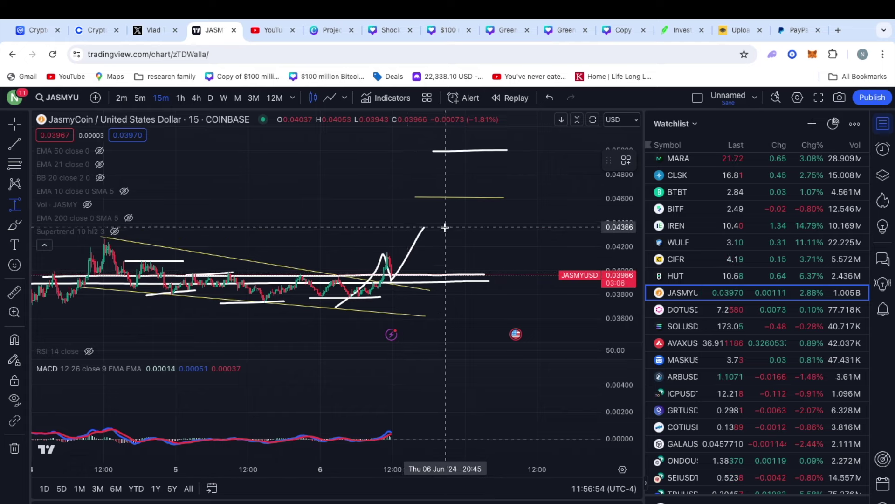
click(420, 274)
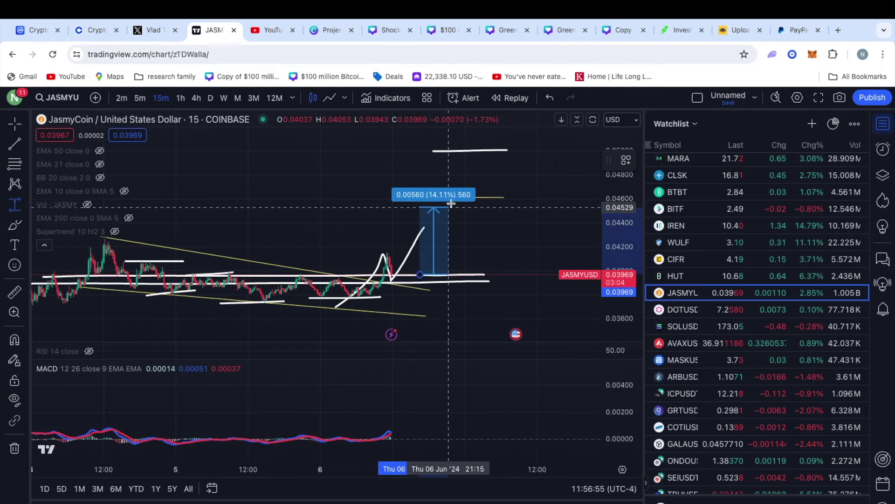
click(453, 197)
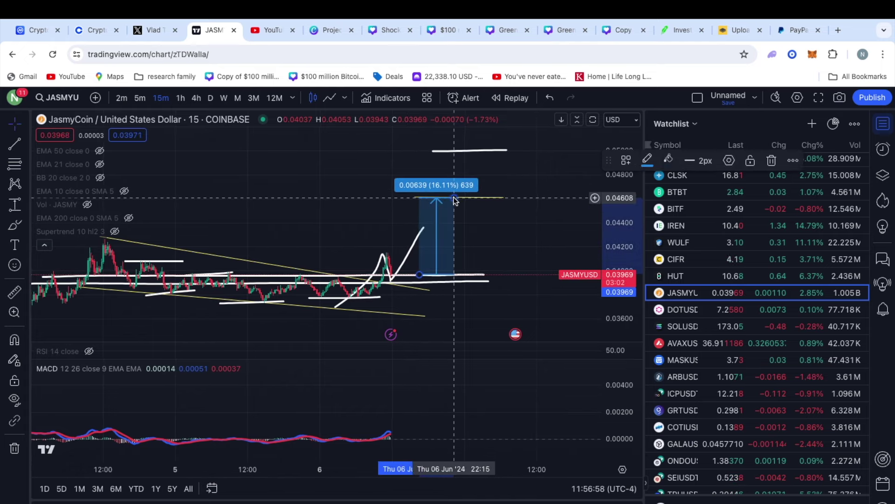
drag(454, 198, 469, 150)
click(469, 151)
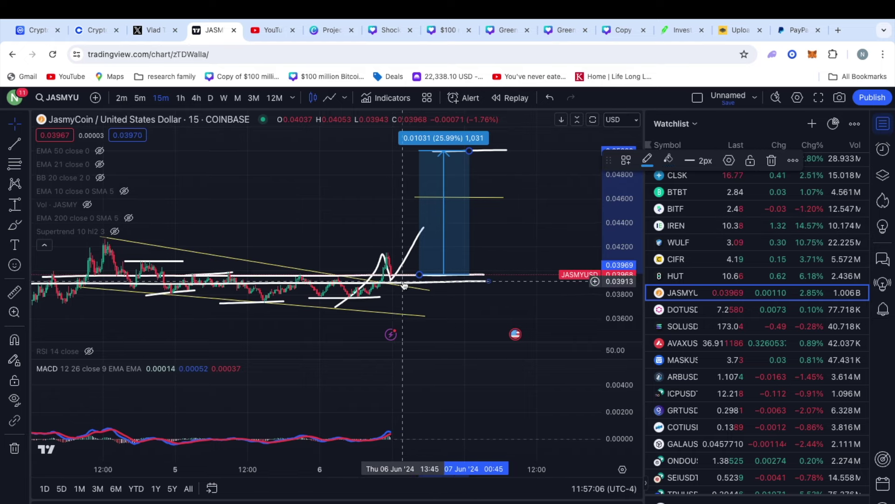
Step: Draw a freehand box around the 25.99% measurement
drag(617, 218, 618, 247)
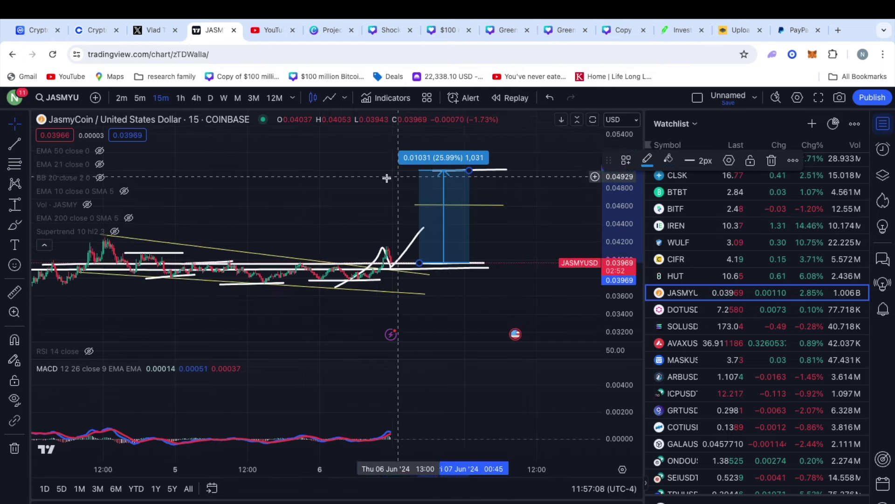
click(16, 232)
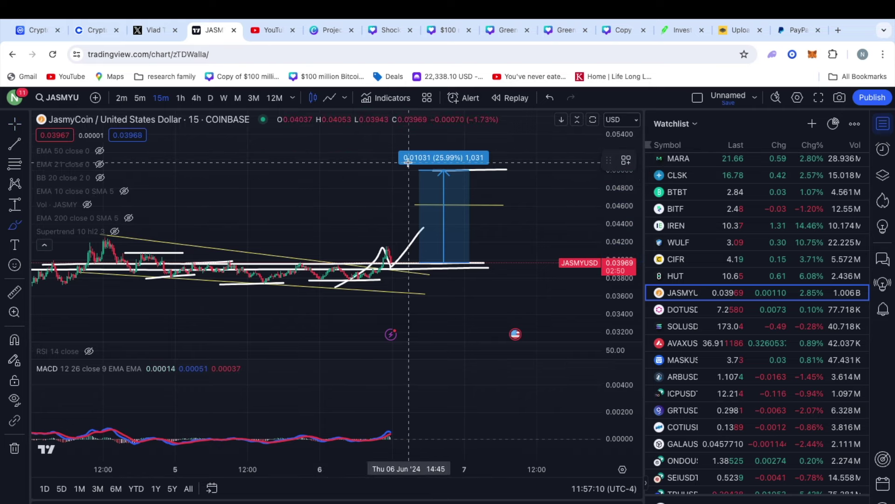
mouse_move(409, 147)
mouse_down()
mouse_move(414, 256)
mouse_move(400, 230)
mouse_up()
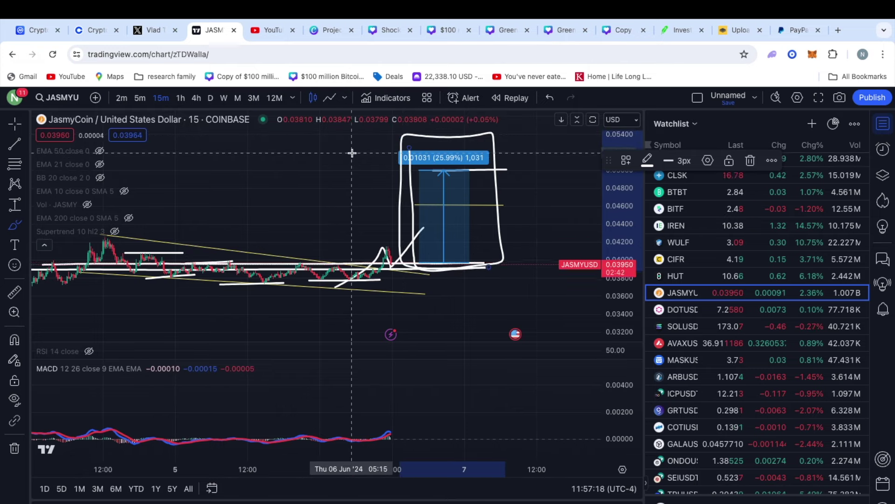
Step: On daily candles, draw support under the early-2024 range and trace it with a wavy stroke
click(210, 97)
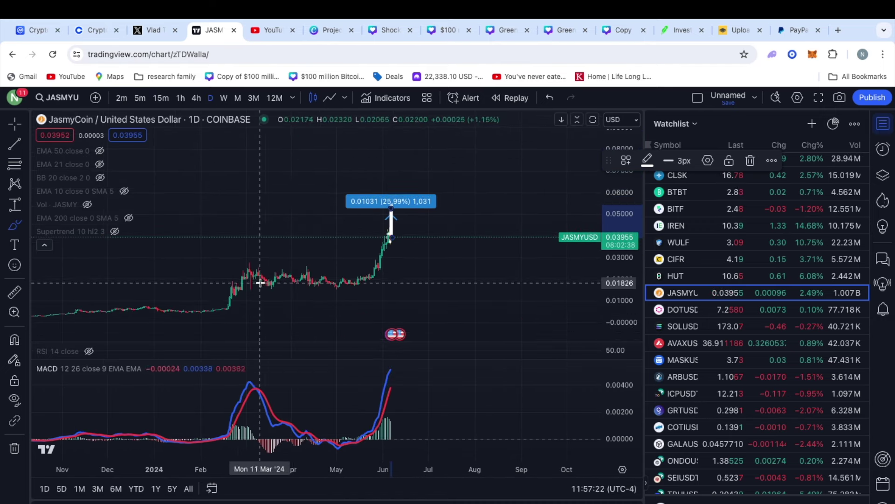
drag(410, 285, 440, 283)
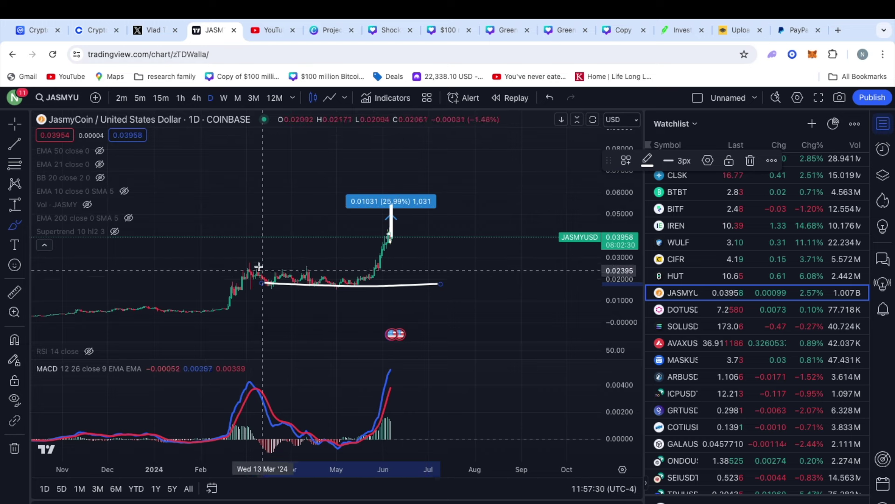
drag(245, 265, 358, 289)
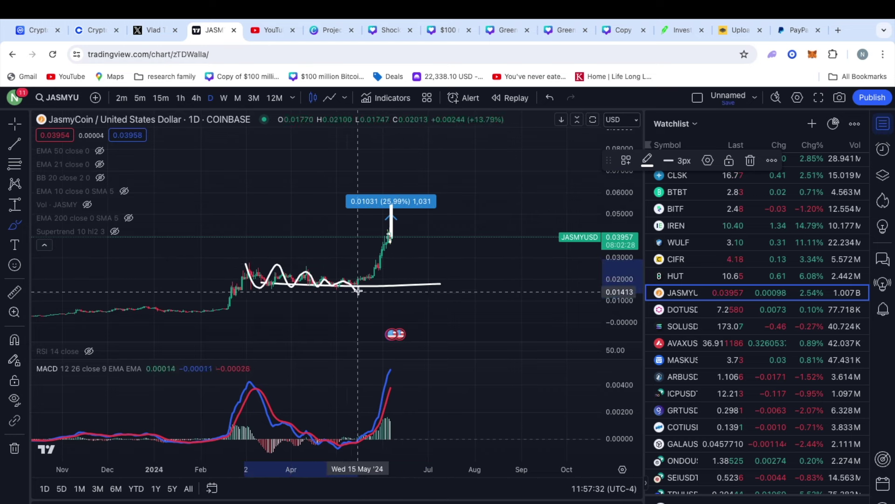
Step: Measure the 214.32% rise from the late-April range low, then return to 4-hour candles
click(14, 204)
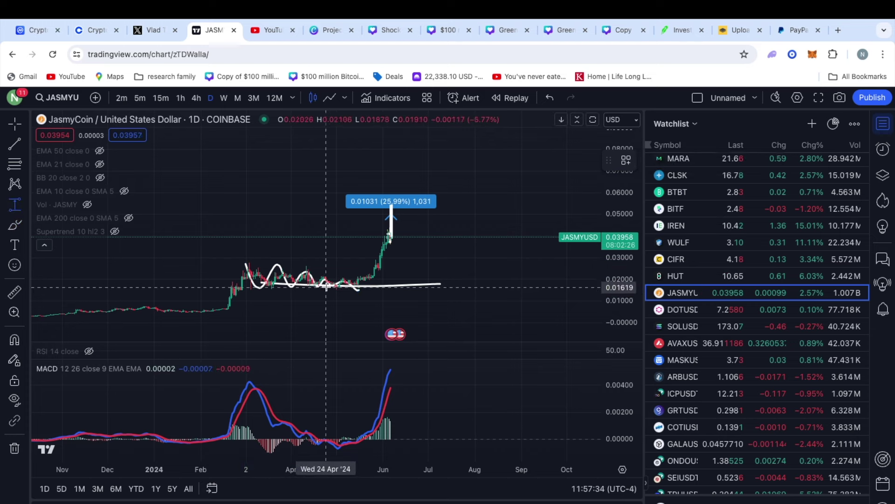
click(324, 283)
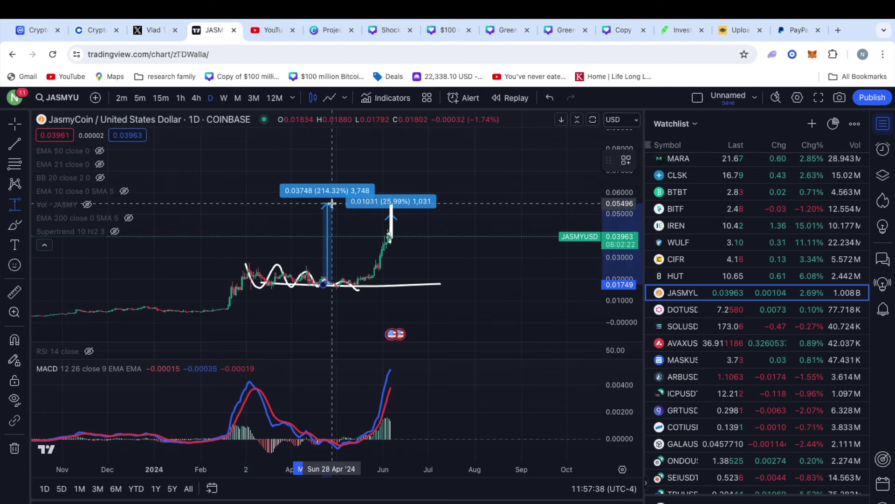
click(331, 204)
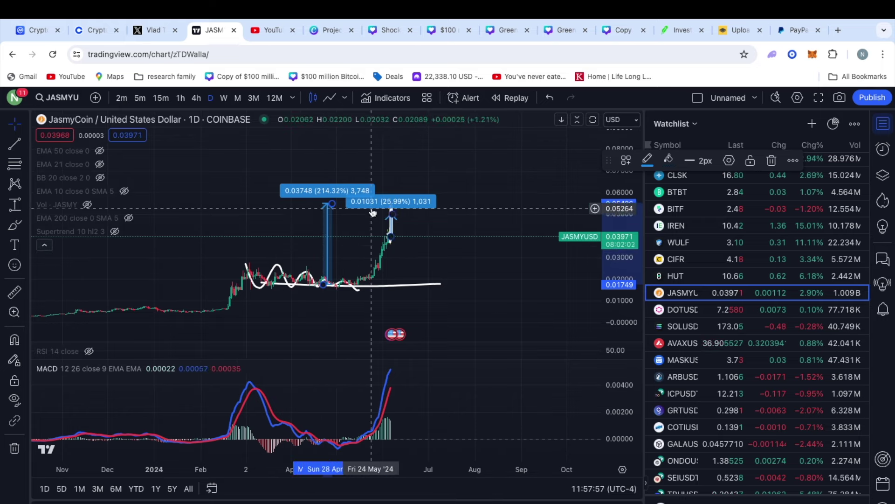
click(196, 97)
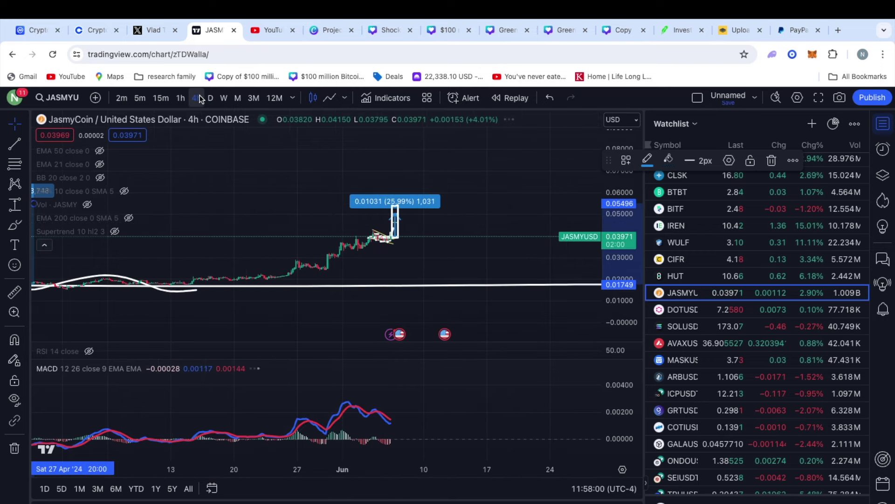
Step: Remove all drawings and frame the 4-hour chart on the early-June rally near 0.040
right_click(297, 158)
mouse_move(391, 257)
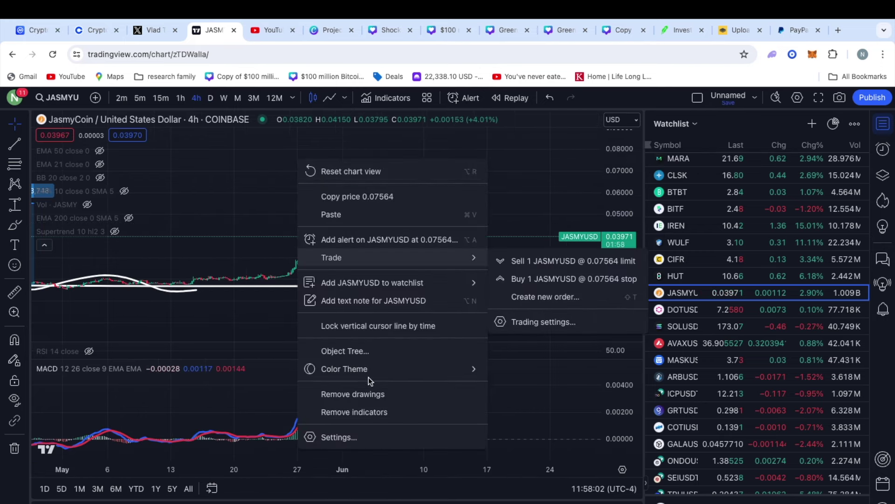
click(369, 392)
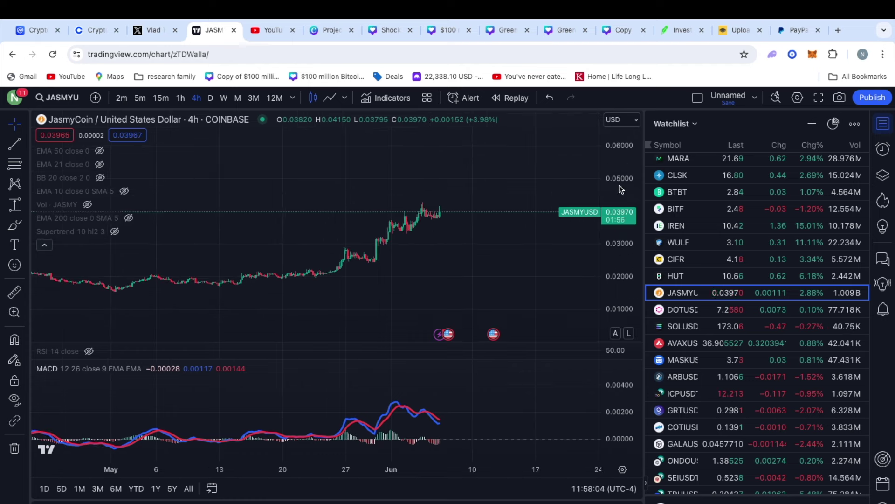
drag(619, 189, 619, 168)
scroll(456, 228, up, 2)
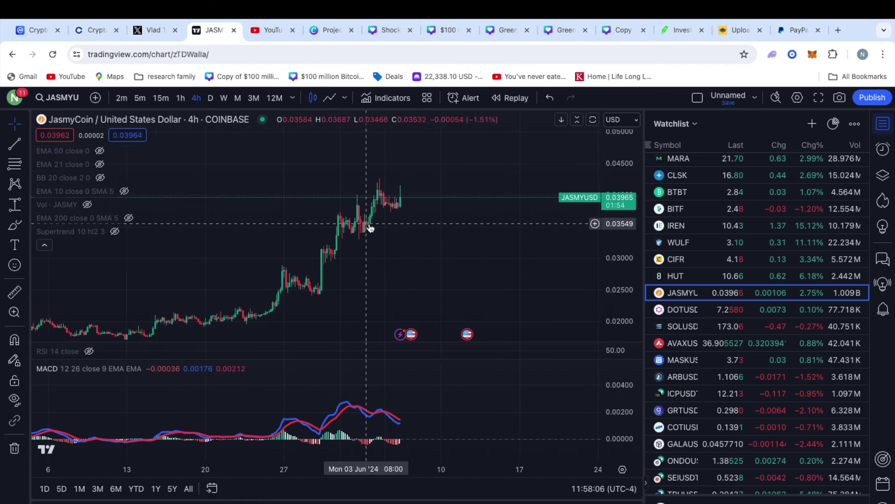
drag(432, 175, 425, 206)
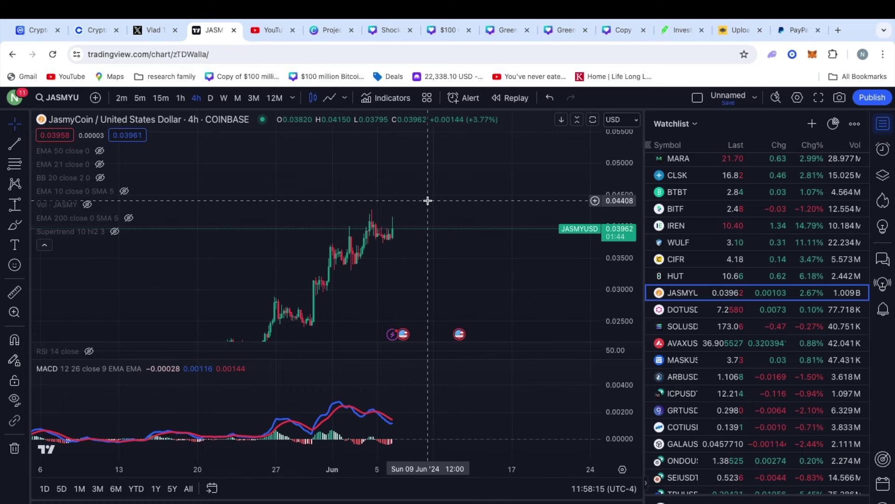
scroll(427, 191, left, 2)
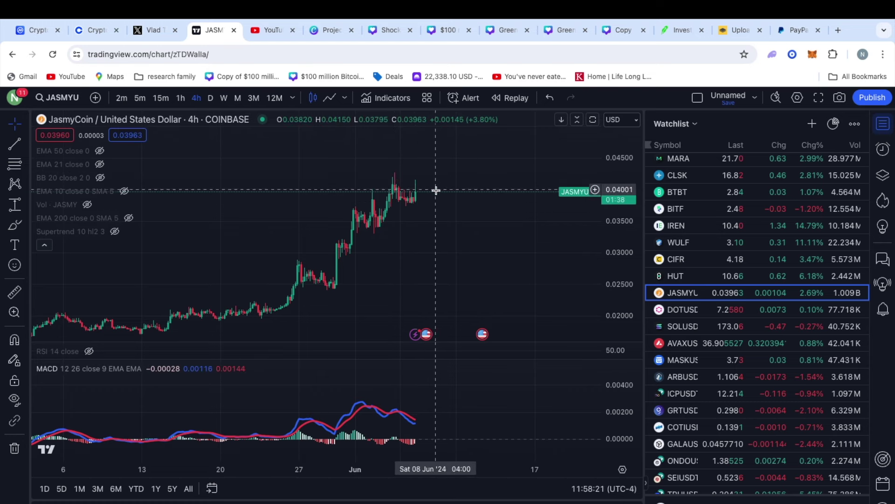
Step: Draw a yellow trend-line support near 0.0375 under the late-May candles
mouse_move(303, 196)
click(15, 146)
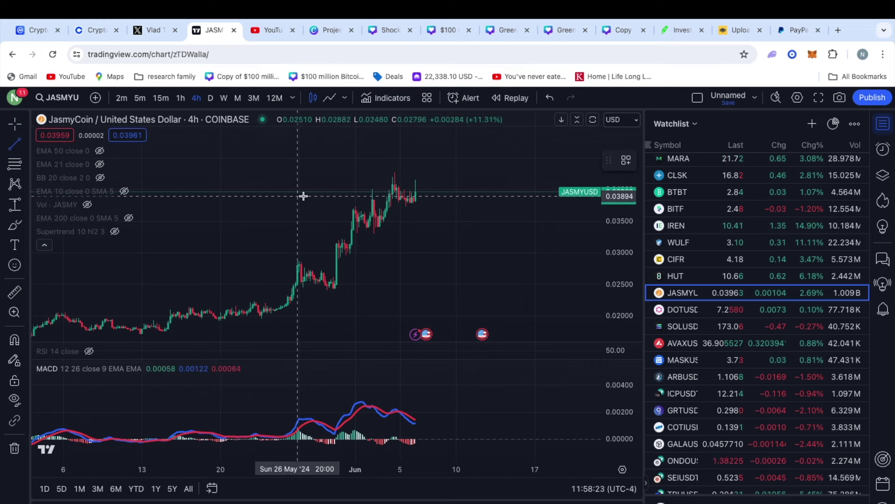
click(334, 203)
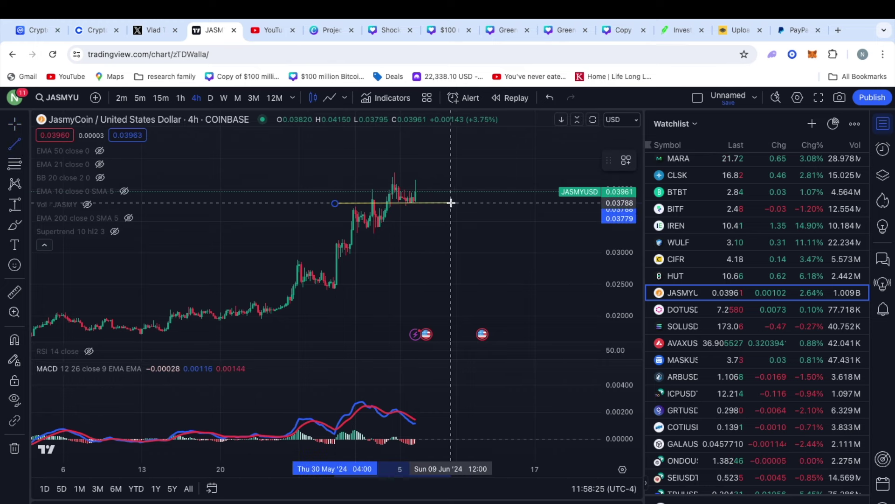
click(488, 203)
mouse_move(616, 284)
mouse_down()
mouse_move(358, 205)
mouse_move(347, 183)
mouse_up()
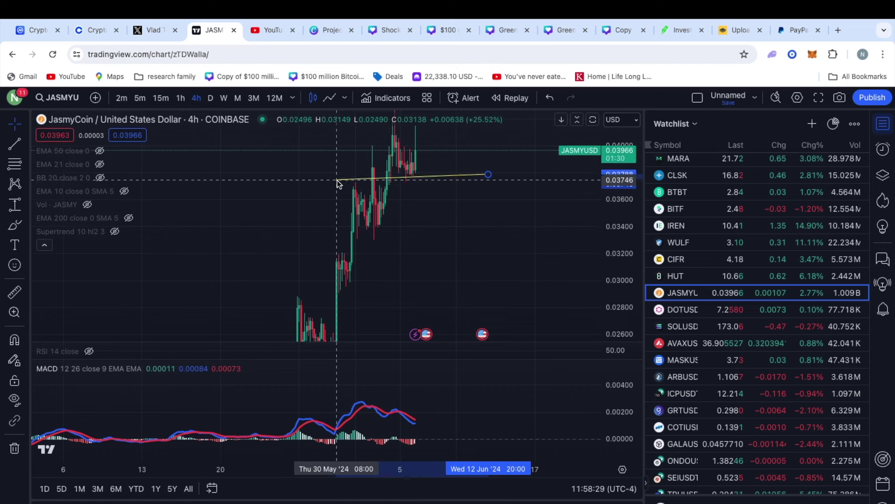
mouse_move(488, 175)
mouse_down()
mouse_move(495, 185)
mouse_move(527, 180)
mouse_up()
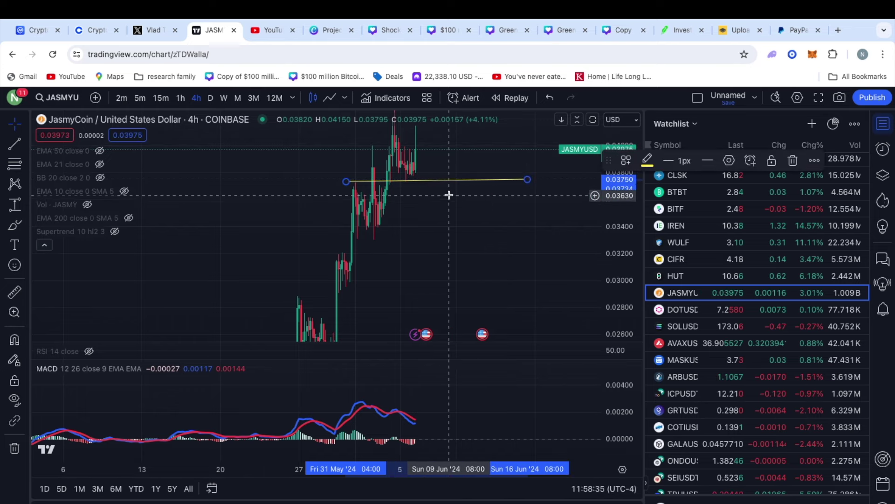
drag(449, 194, 424, 199)
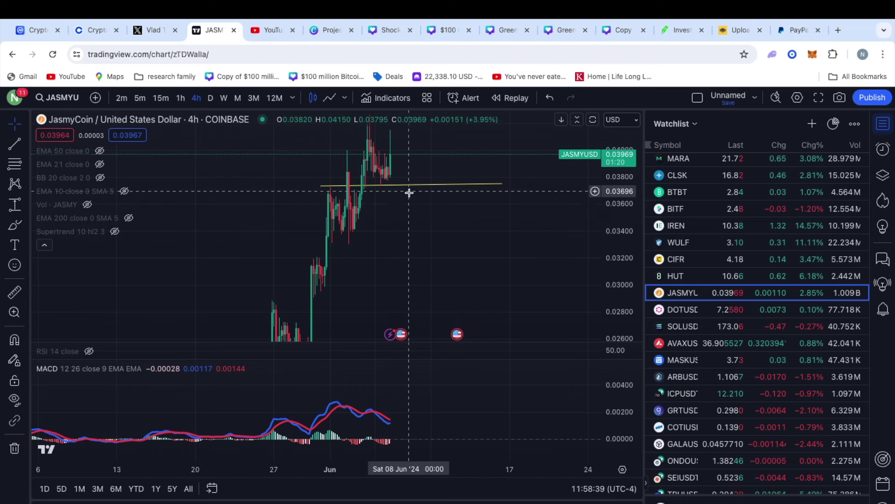
Step: Place a horizontal ray support level at 0.03314
click(25, 148)
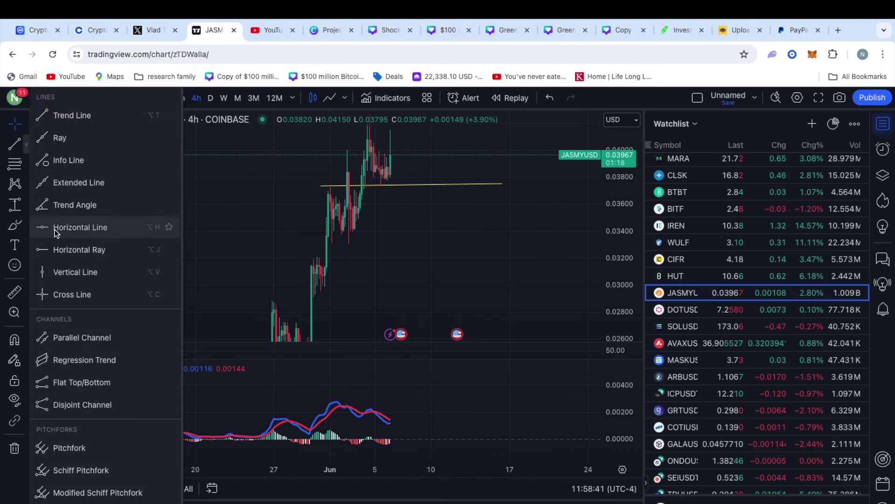
click(46, 248)
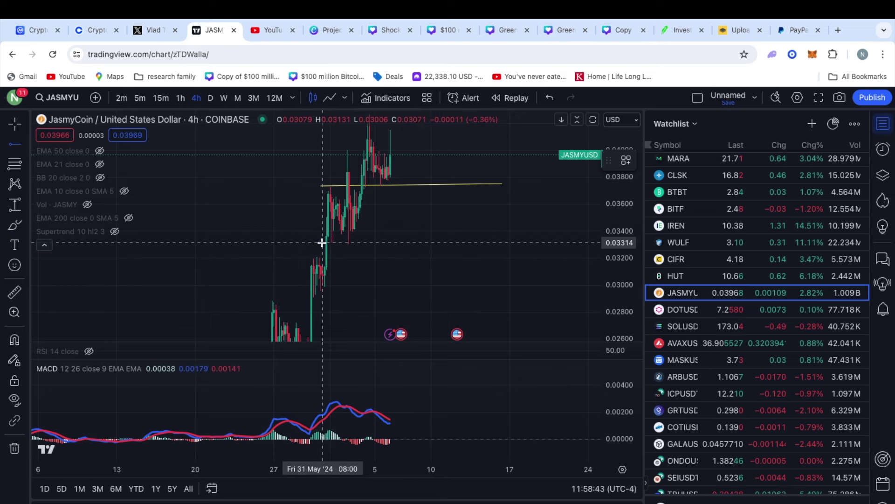
click(322, 243)
drag(420, 225, 380, 219)
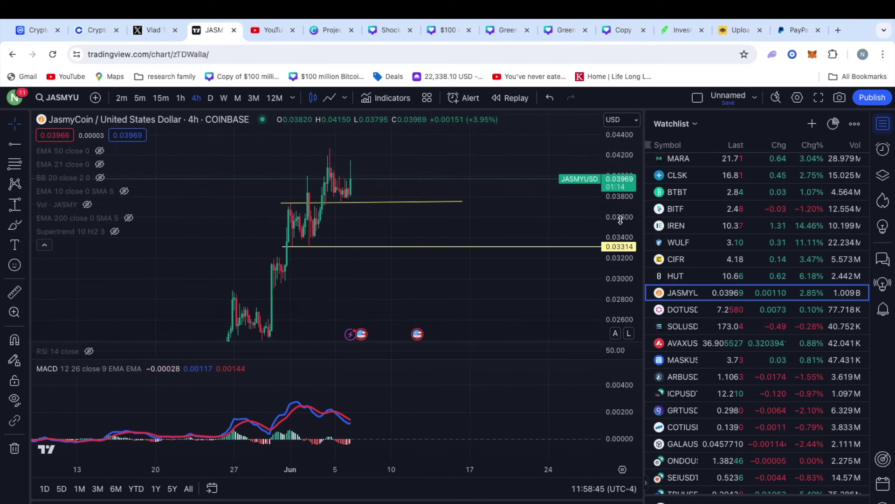
drag(444, 160, 386, 233)
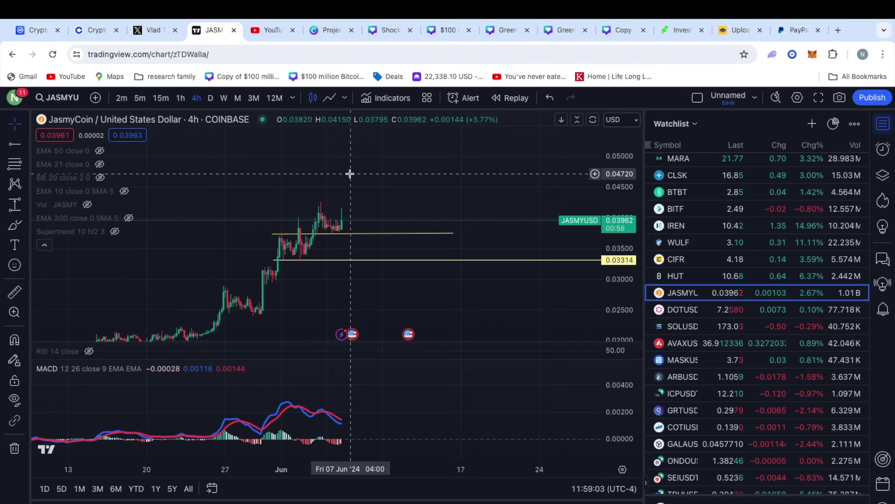
Step: Remove all drawings from the 4-hour chart
right_click(245, 156)
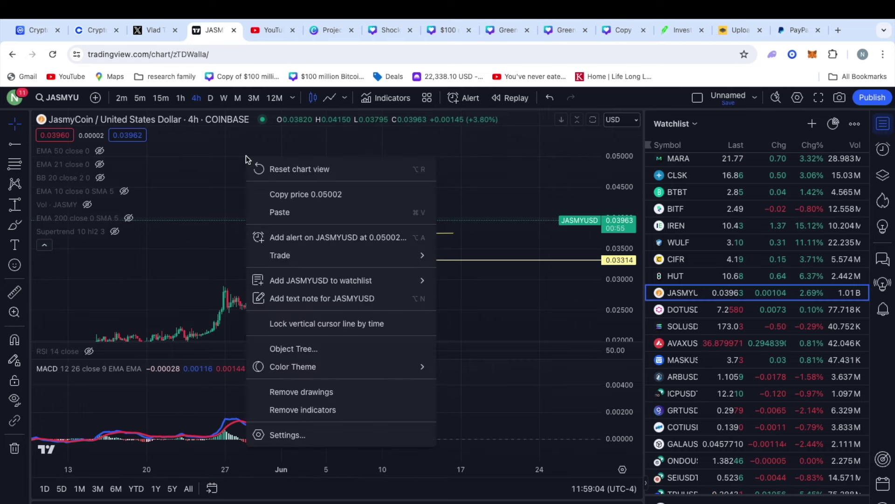
click(321, 391)
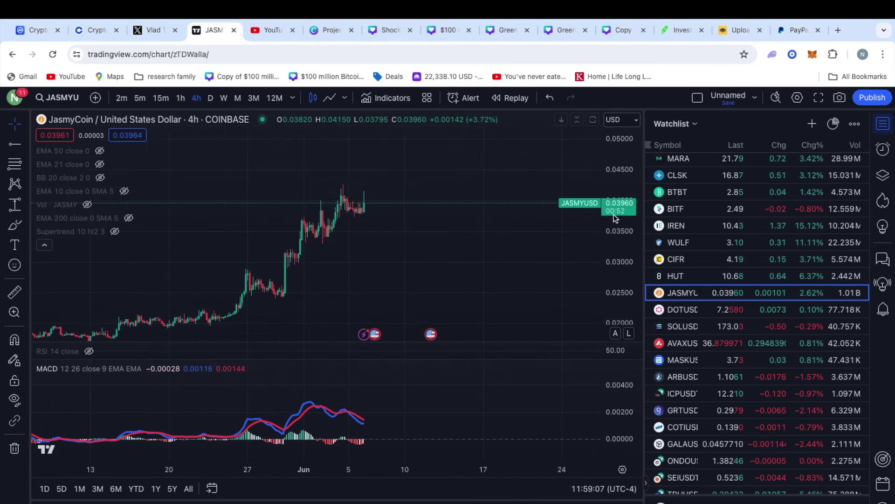
drag(616, 218, 614, 233)
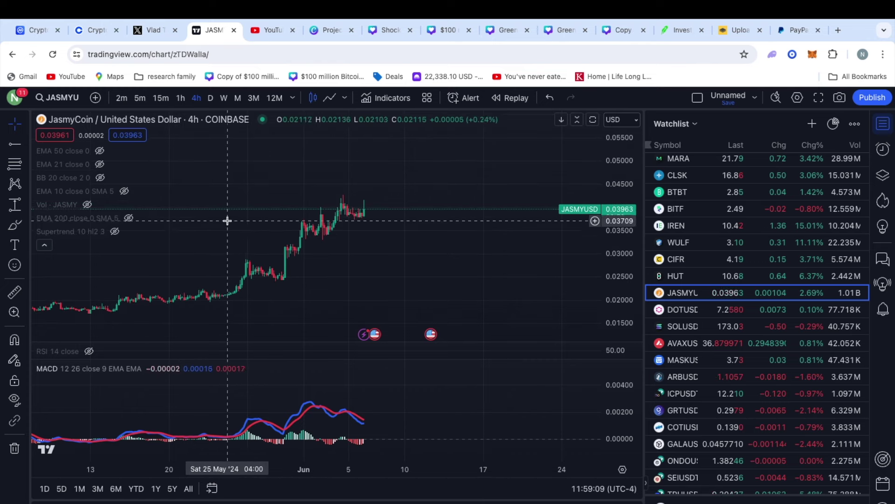
mouse_move(63, 178)
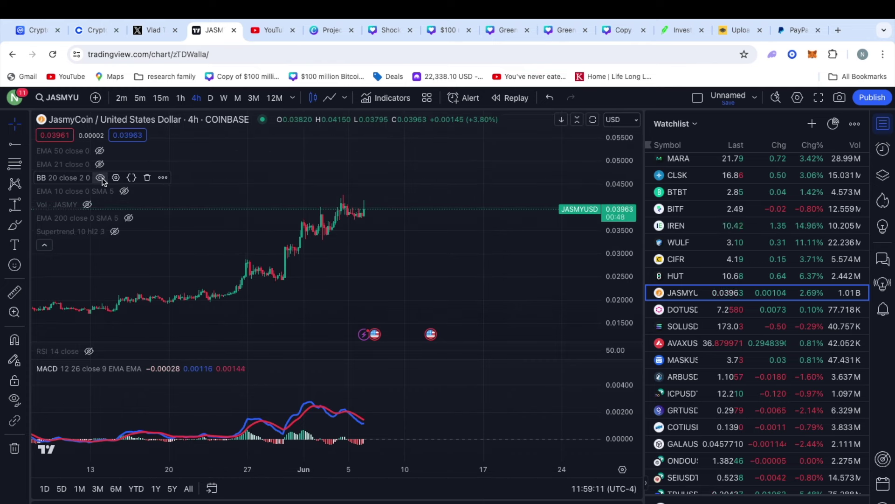
Step: Show the Bollinger Bands and enlarge the late-May to June rally
click(102, 178)
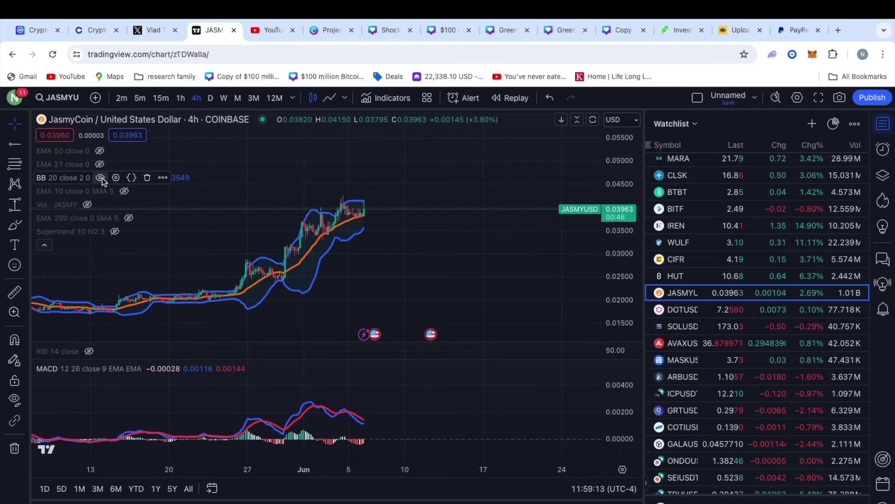
scroll(294, 187, up, 5)
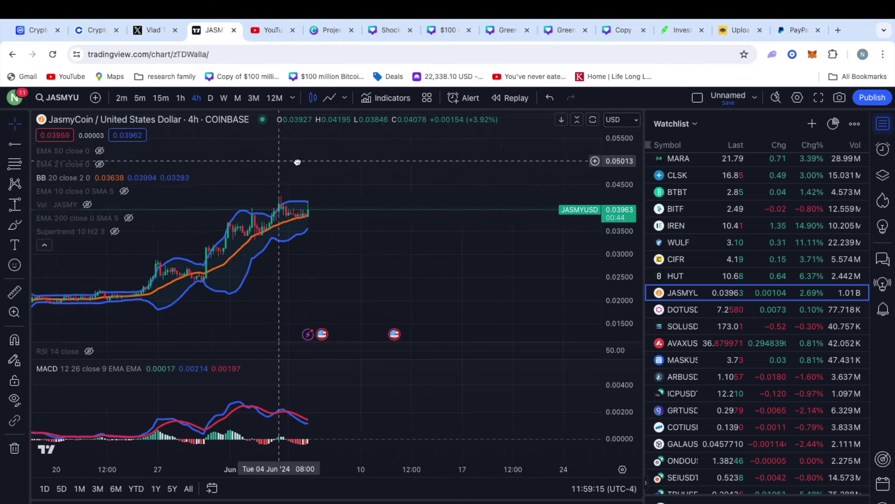
scroll(391, 165, up, 5)
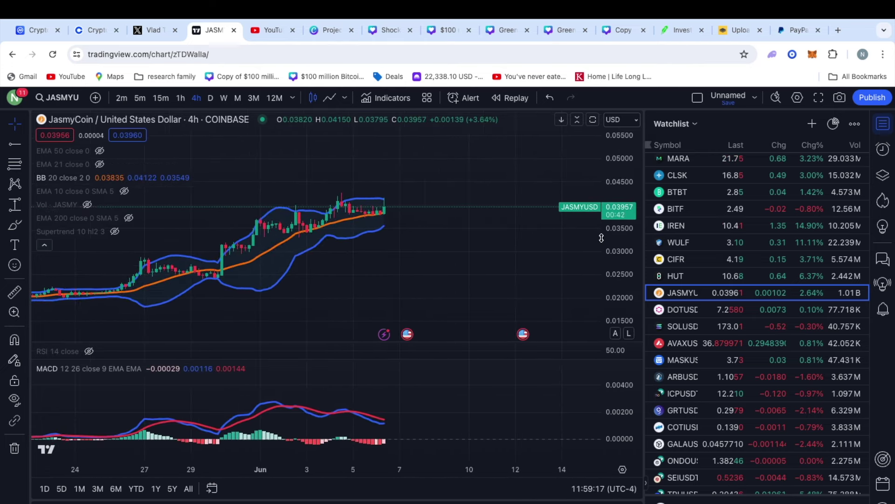
drag(609, 207, 609, 187)
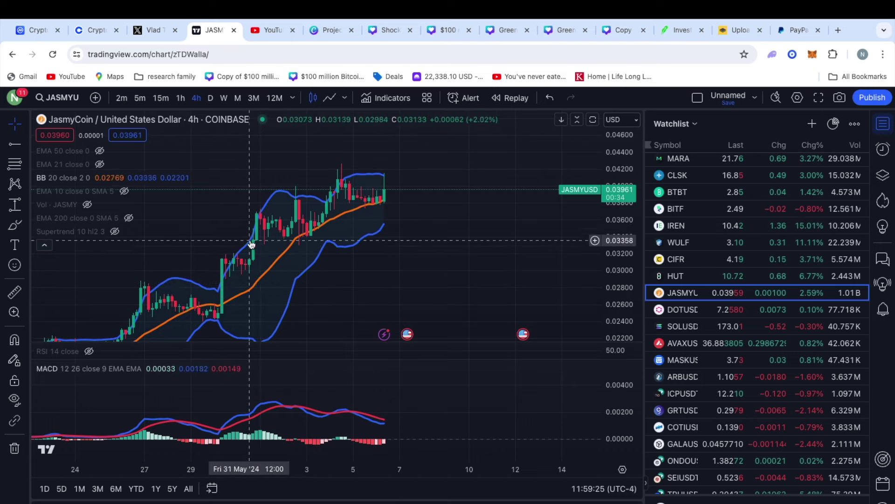
Step: Step down to 1-hour then 15-minute candles, zoom out, and hide the Bollinger Bands
click(180, 101)
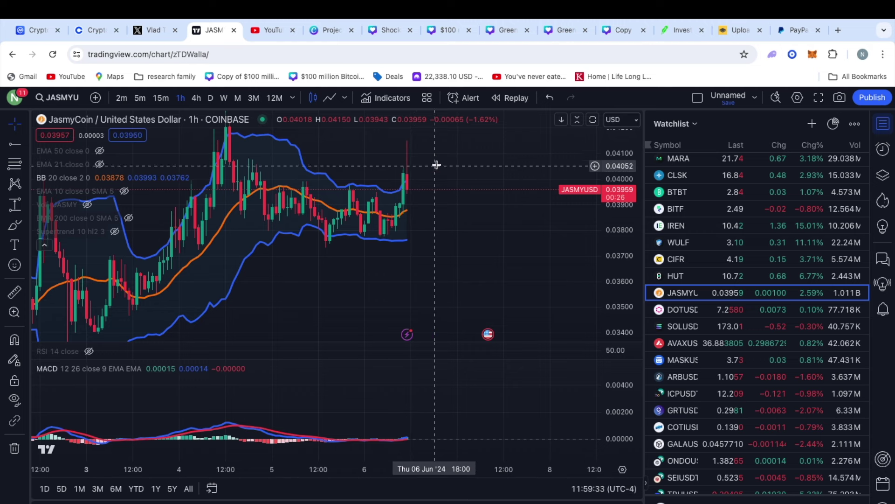
click(158, 98)
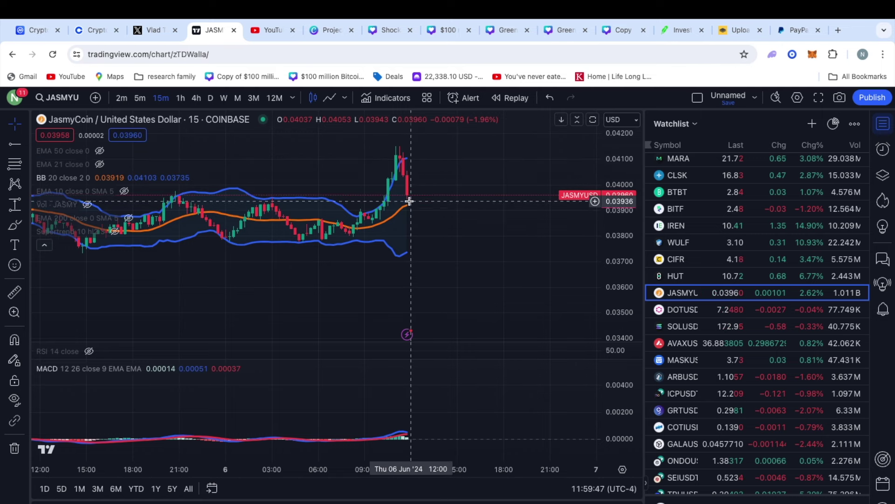
scroll(419, 201, down, 5)
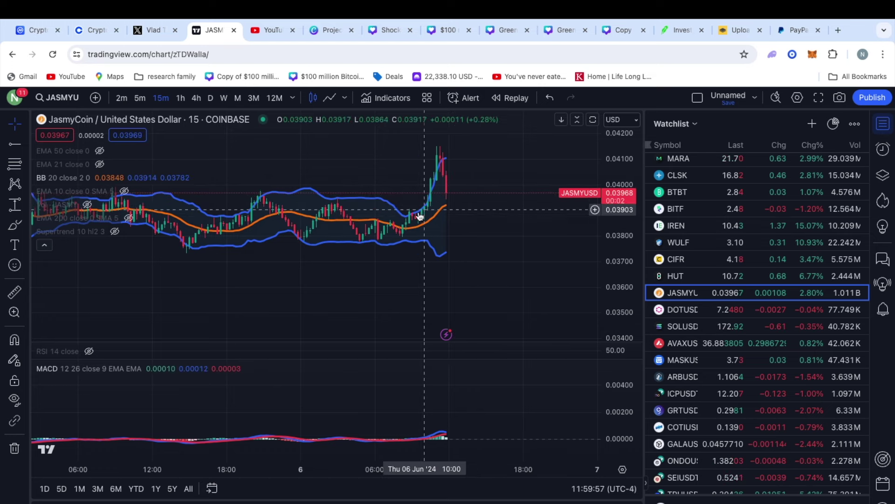
mouse_move(63, 177)
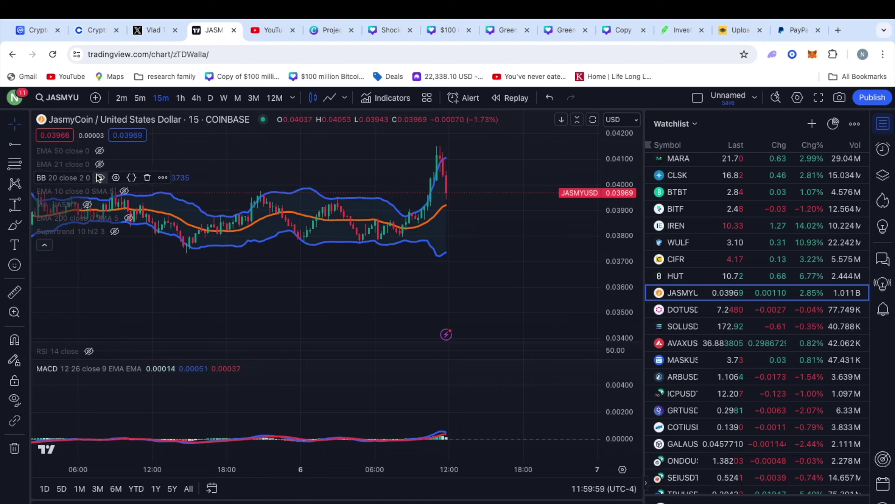
click(99, 177)
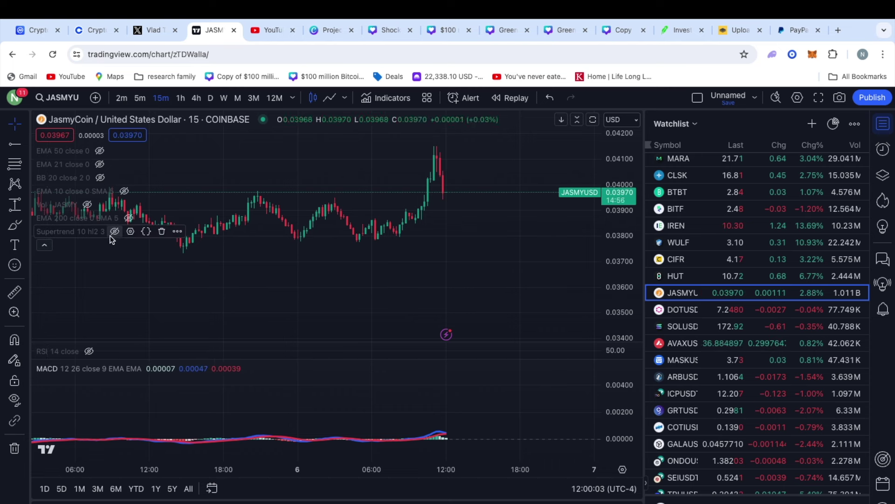
mouse_move(70, 231)
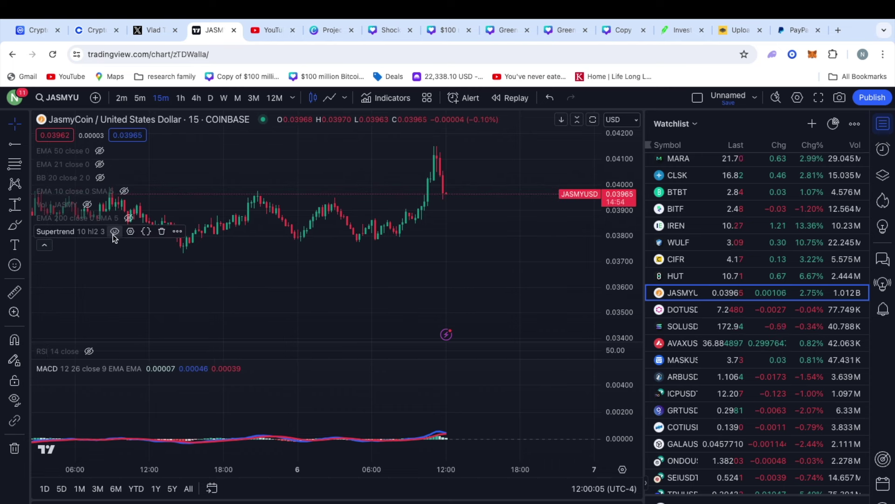
Step: Show Supertrend and place a yellow horizontal support ray near 0.039
click(114, 232)
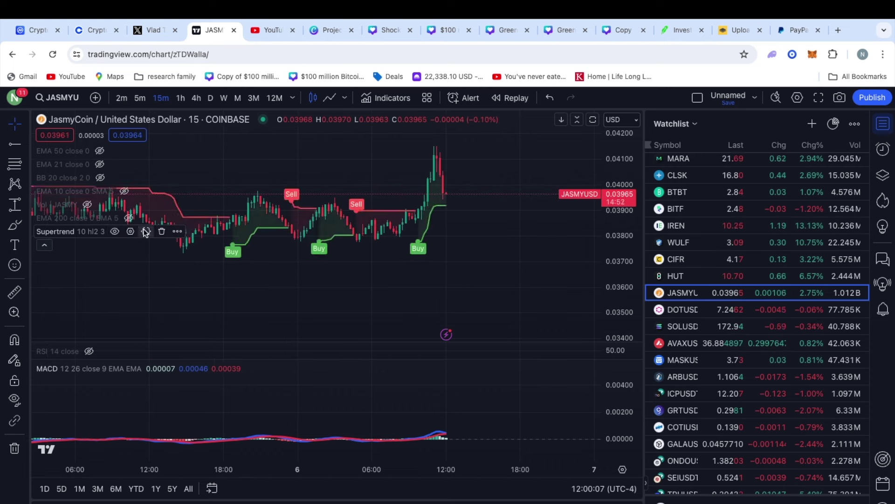
click(27, 143)
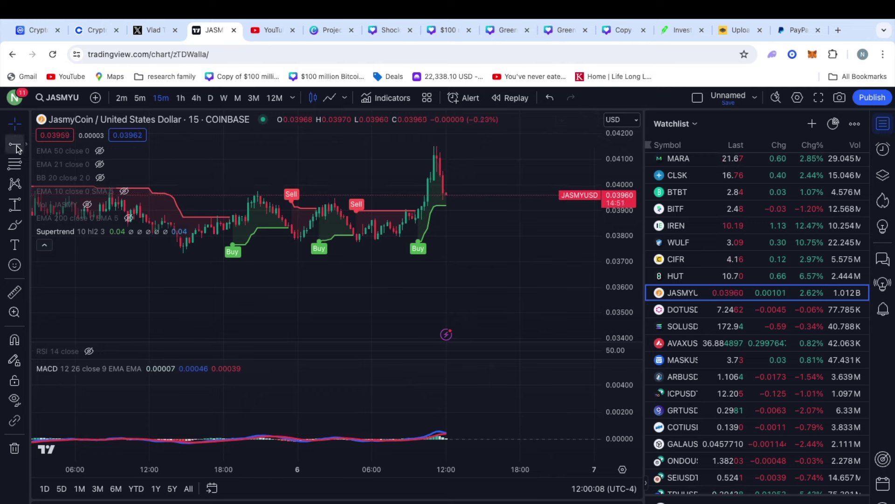
click(393, 210)
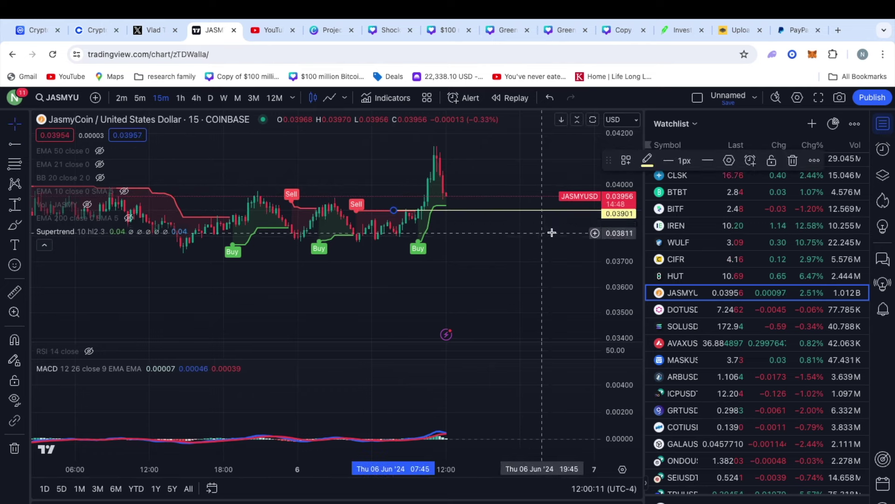
drag(613, 233, 613, 220)
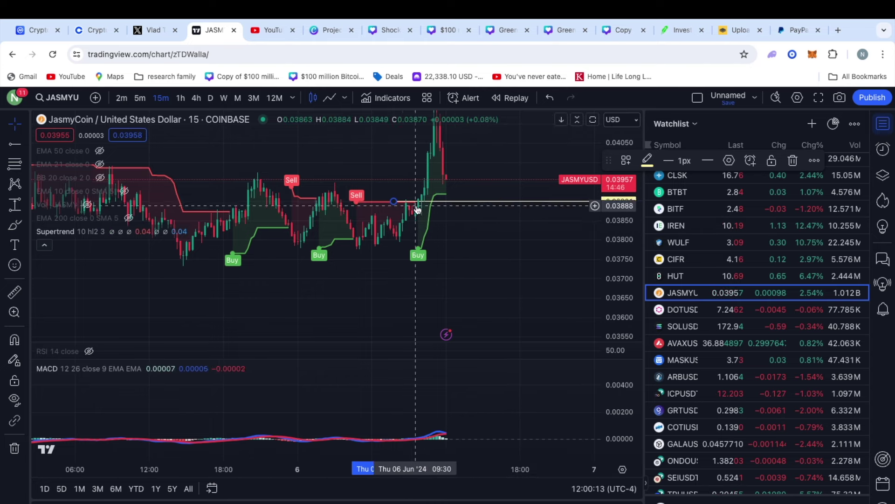
drag(401, 202, 433, 195)
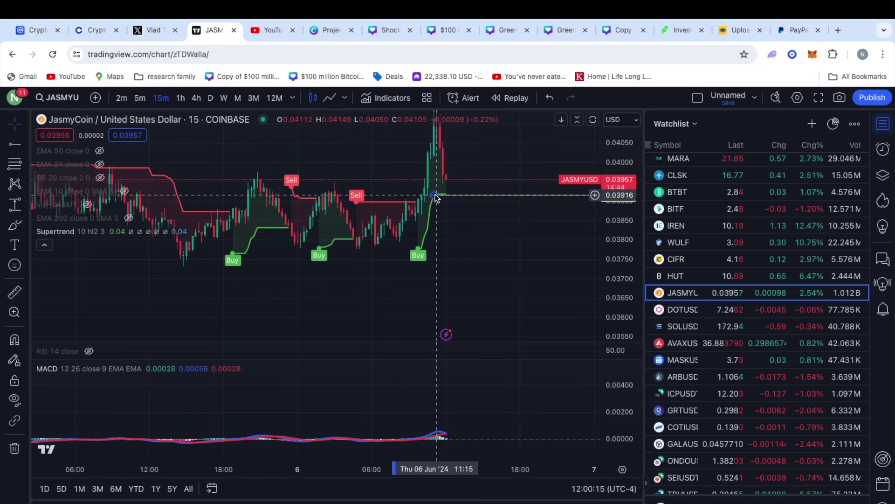
Step: Frame the recent spike and switch to 1-hour candles
drag(499, 233, 480, 243)
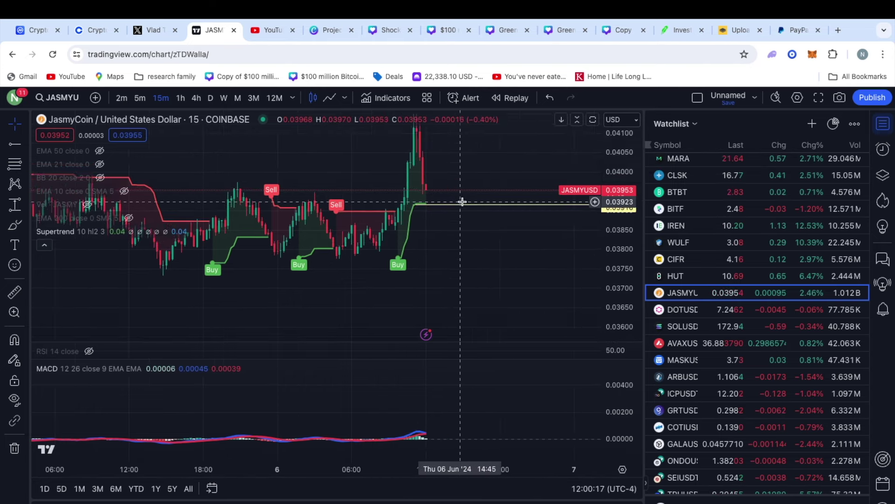
drag(465, 150, 460, 172)
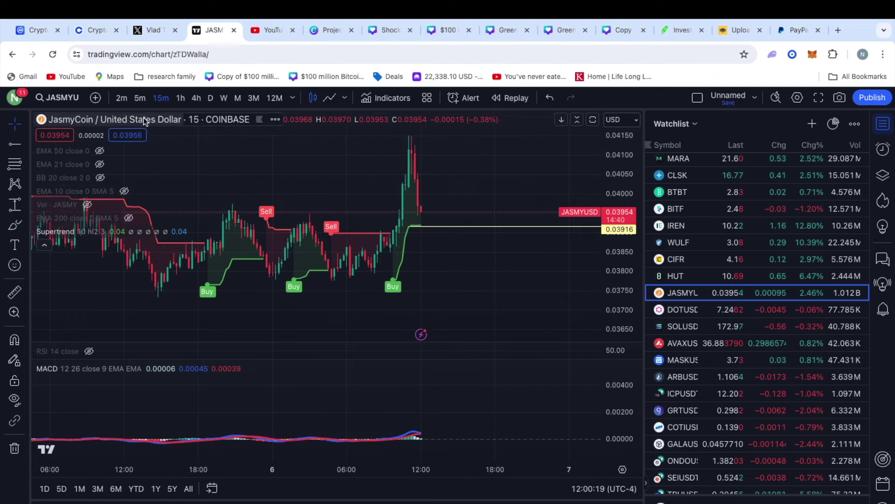
click(180, 99)
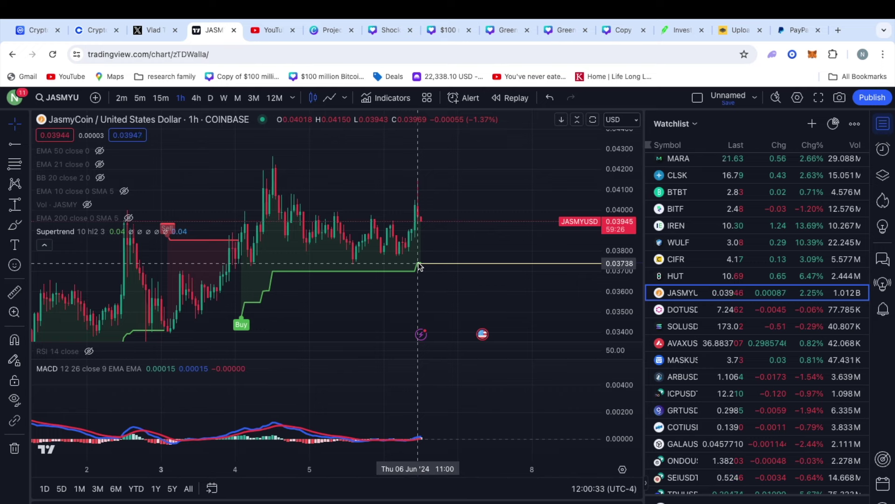
Step: Fix the yellow support ray at 0.03741, then move the chart to 4-hour candles
click(420, 264)
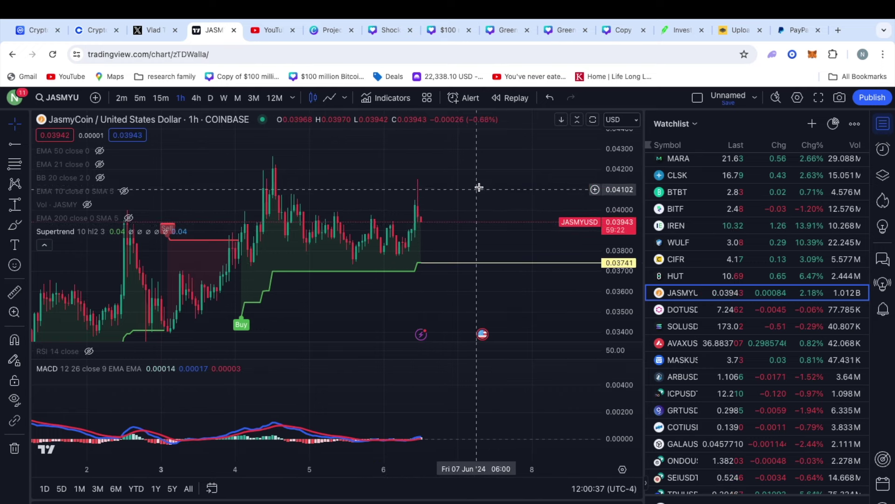
drag(482, 178, 460, 201)
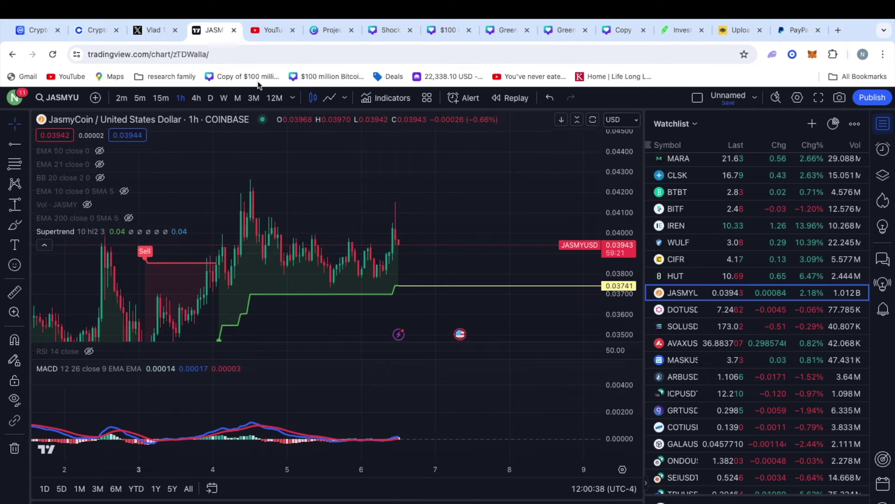
click(197, 97)
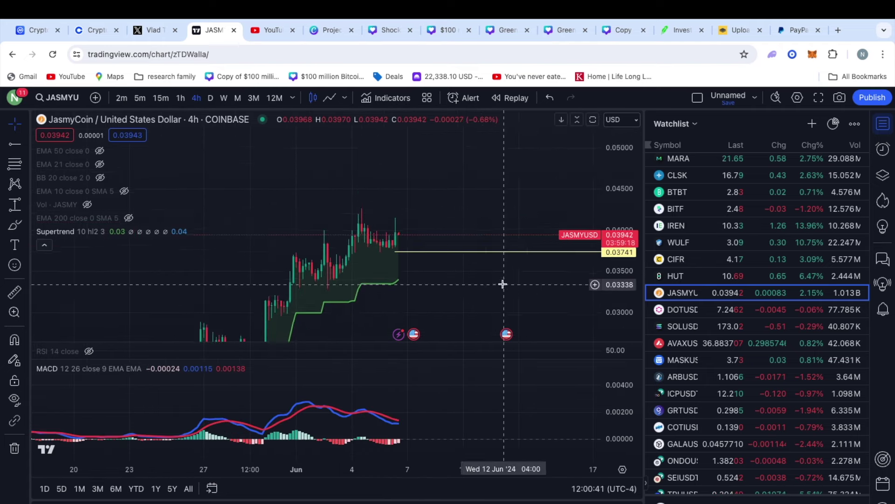
Step: Frame the 4-hour chart from May lows to June and place a yellow support ray at 0.03392
scroll(503, 284, down, 2)
scroll(466, 275, down, 2)
scroll(373, 251, down, 2)
scroll(398, 270, down, 2)
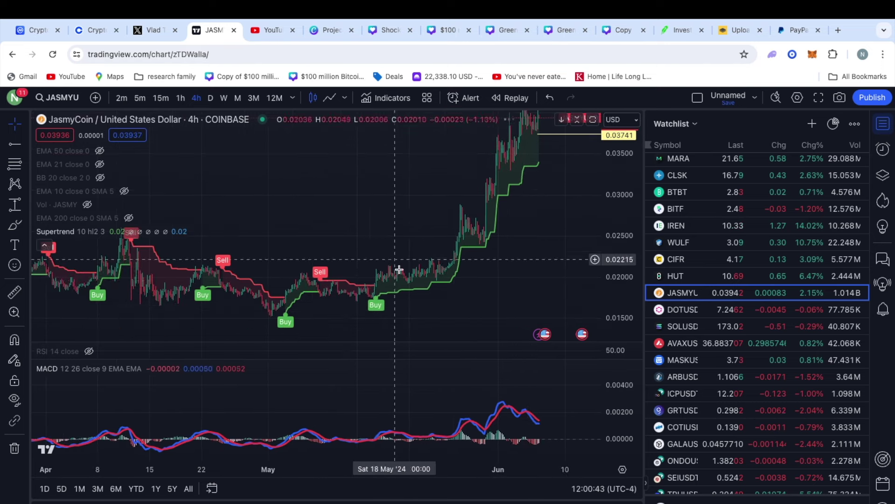
drag(539, 134, 535, 177)
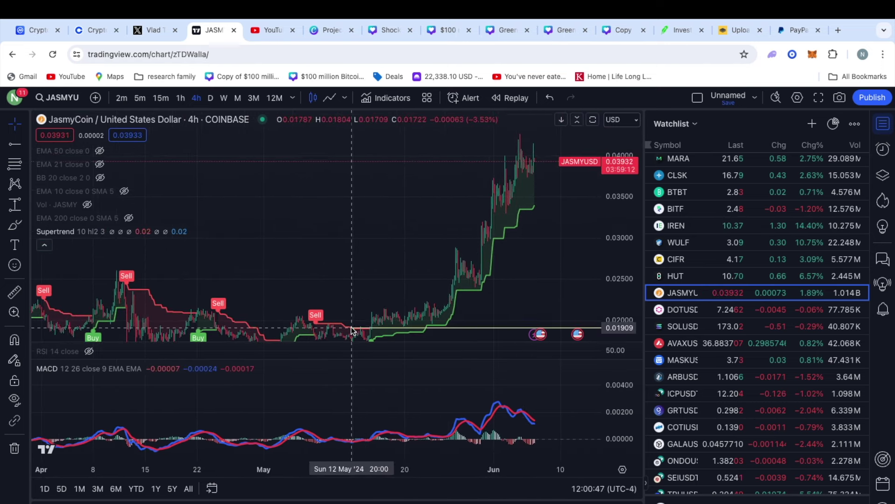
drag(351, 329, 311, 262)
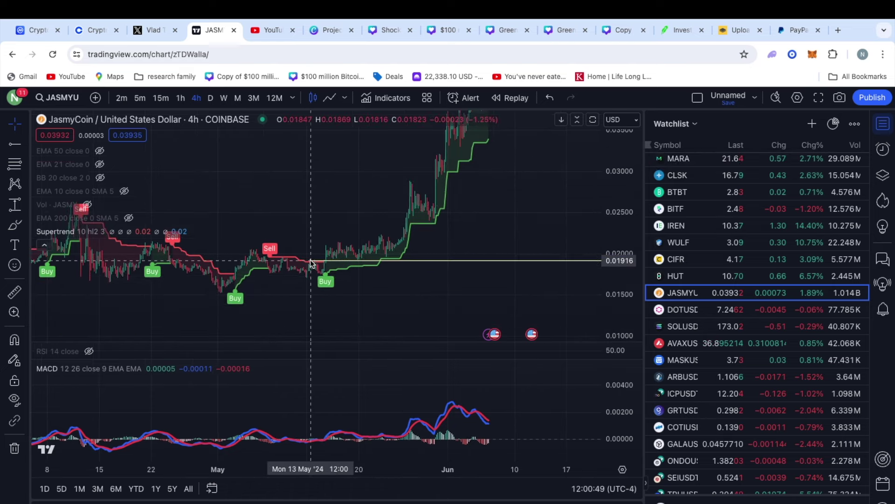
mouse_move(513, 229)
mouse_down()
mouse_move(472, 258)
mouse_move(461, 280)
mouse_up()
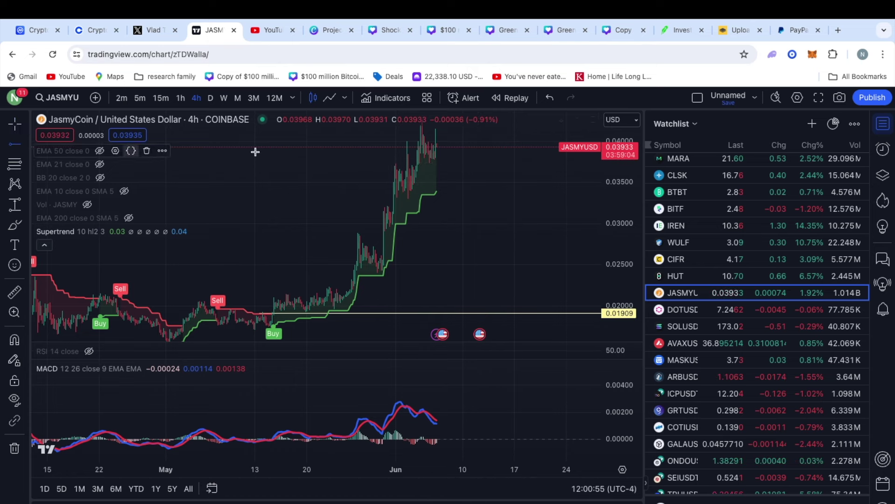
click(428, 191)
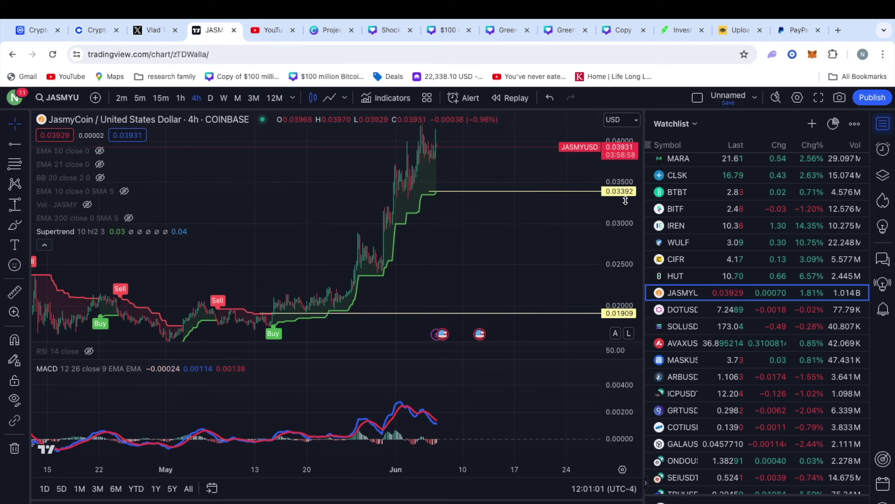
drag(625, 200, 439, 262)
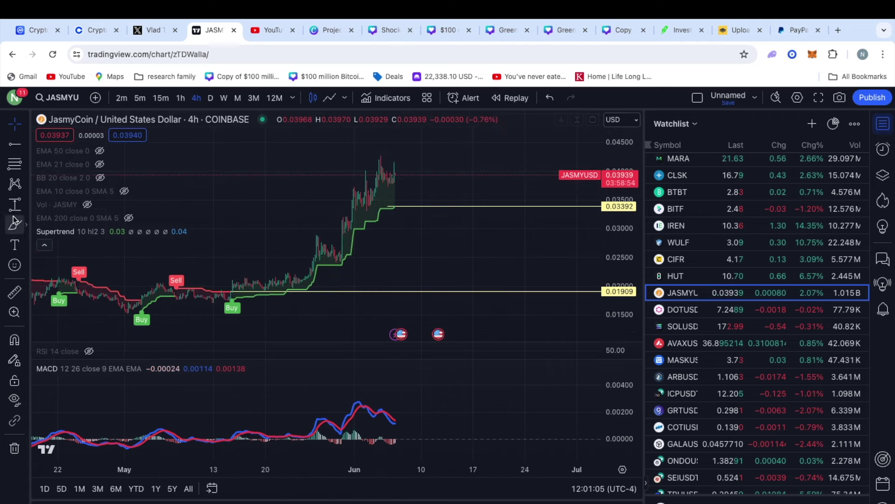
Step: Measure the roughly 107% rise from the 0.019 May low to the June high
click(15, 205)
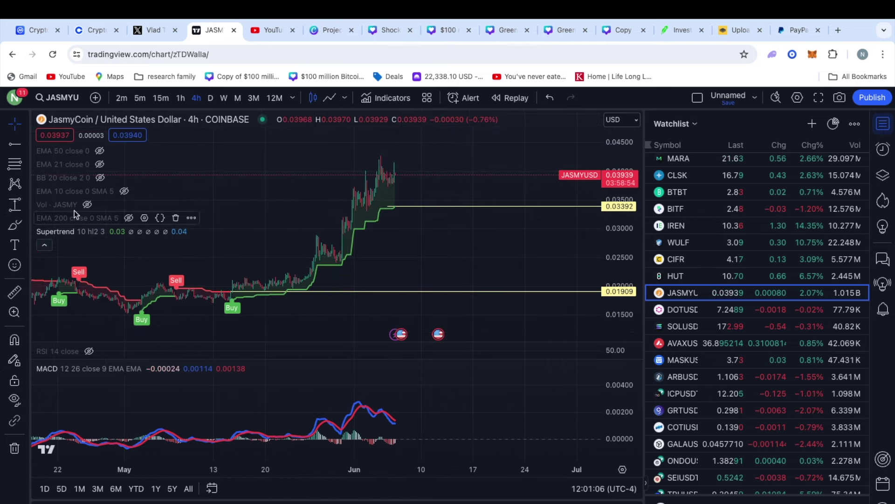
click(232, 291)
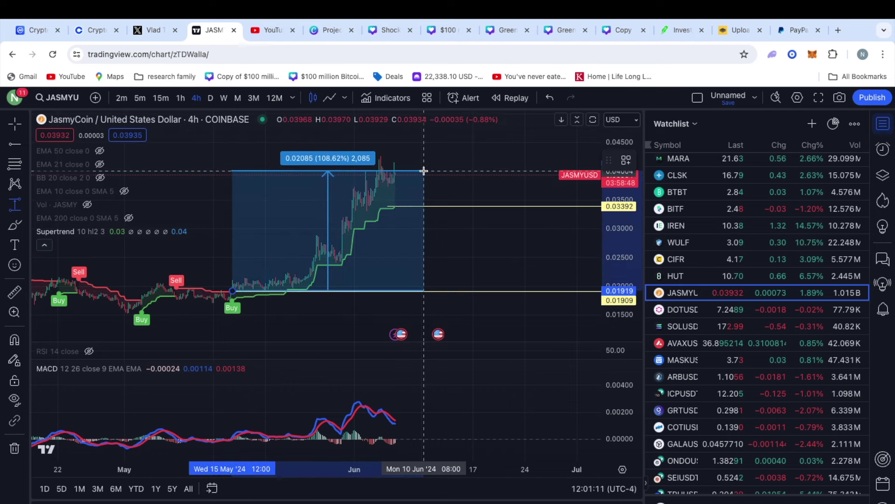
click(426, 173)
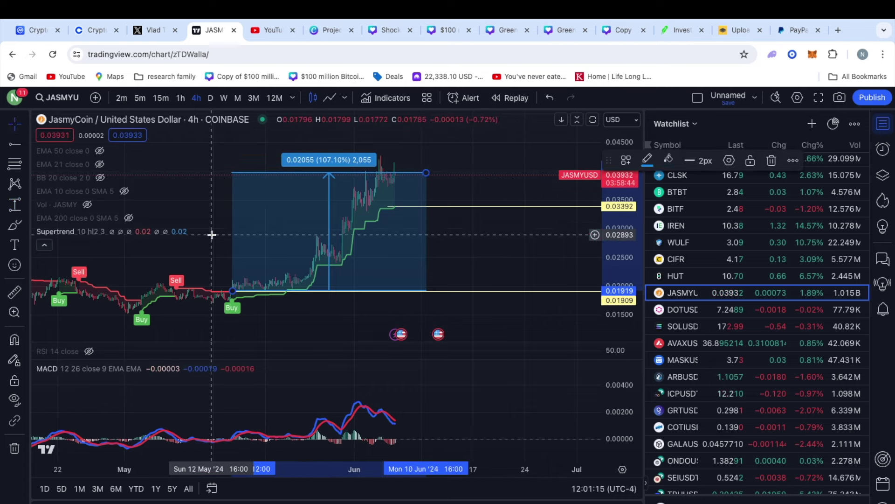
drag(210, 236, 316, 182)
scroll(499, 266, left, 5)
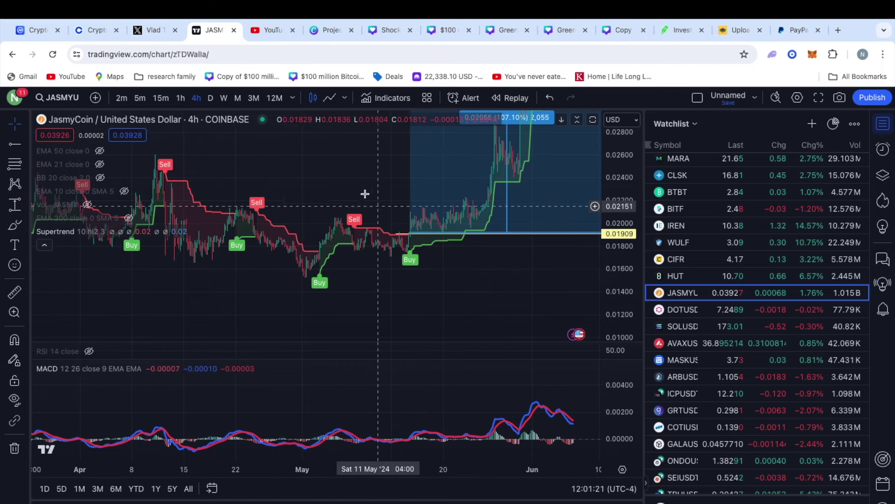
Step: Circle the May, April and late-March Buy/Sell flips with freehand brush loops
click(14, 225)
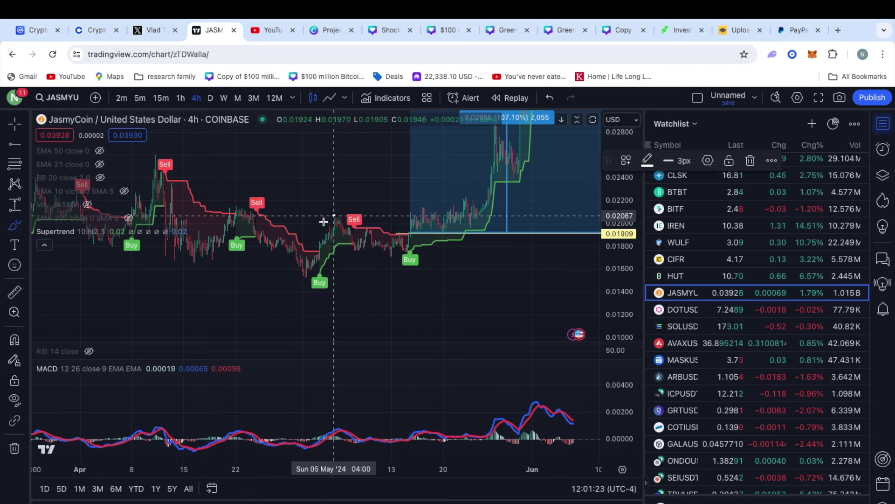
drag(334, 216, 289, 264)
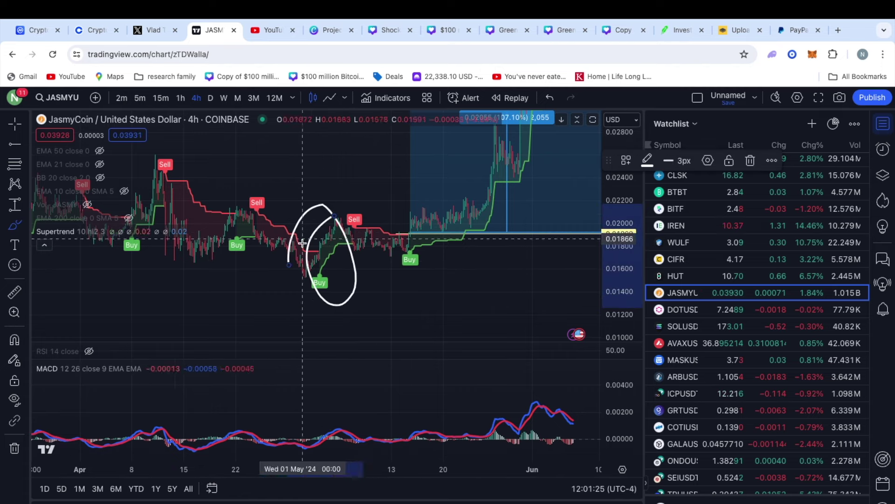
scroll(331, 261, down, 3)
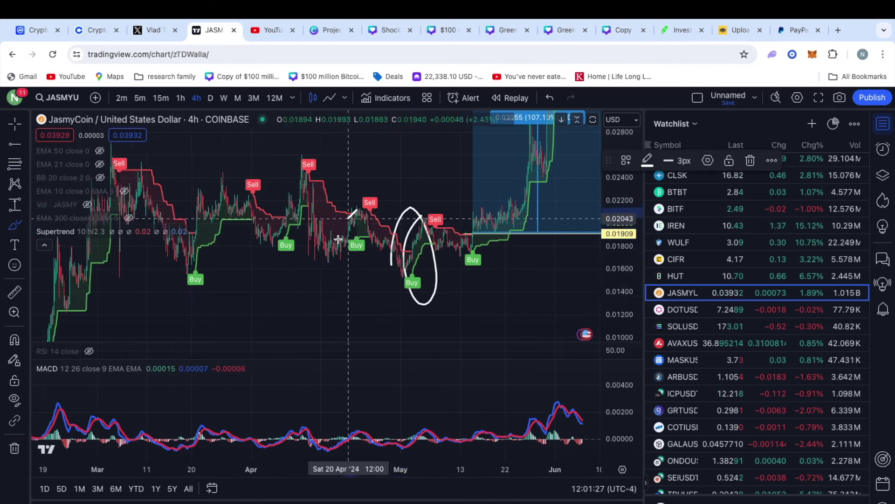
drag(340, 251, 330, 216)
drag(291, 161, 279, 186)
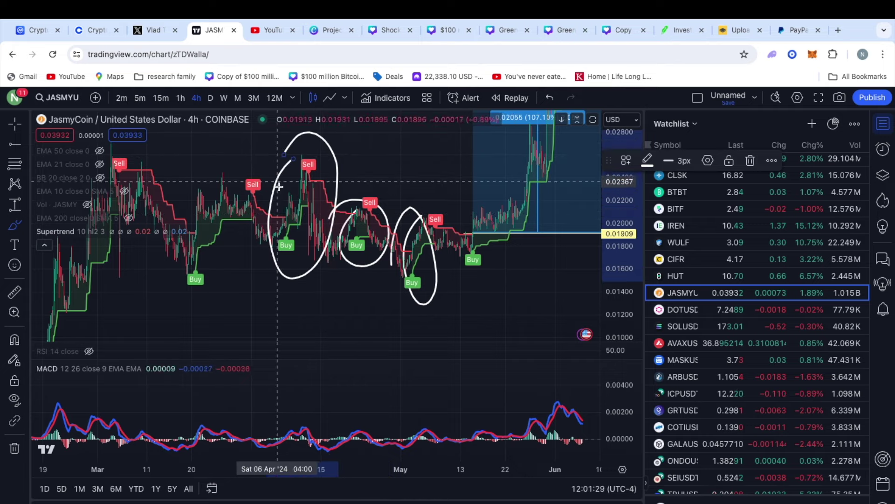
drag(205, 167, 199, 196)
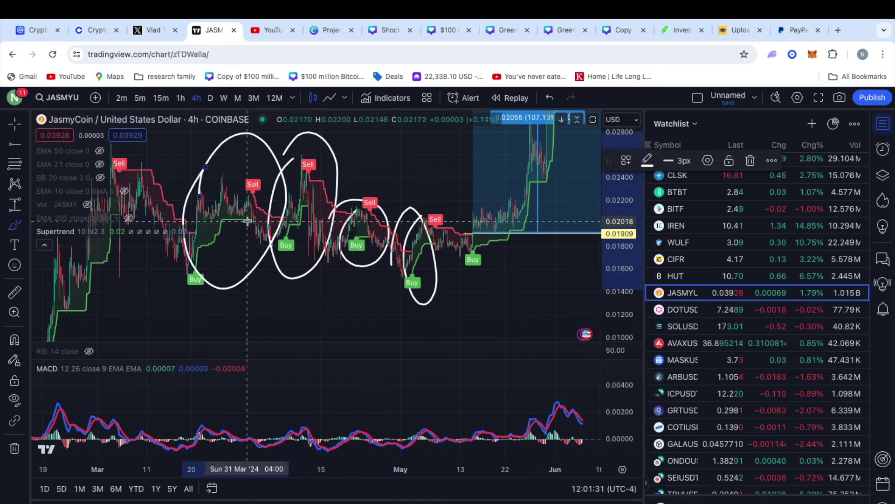
scroll(247, 221, down, 5)
drag(632, 212, 633, 247)
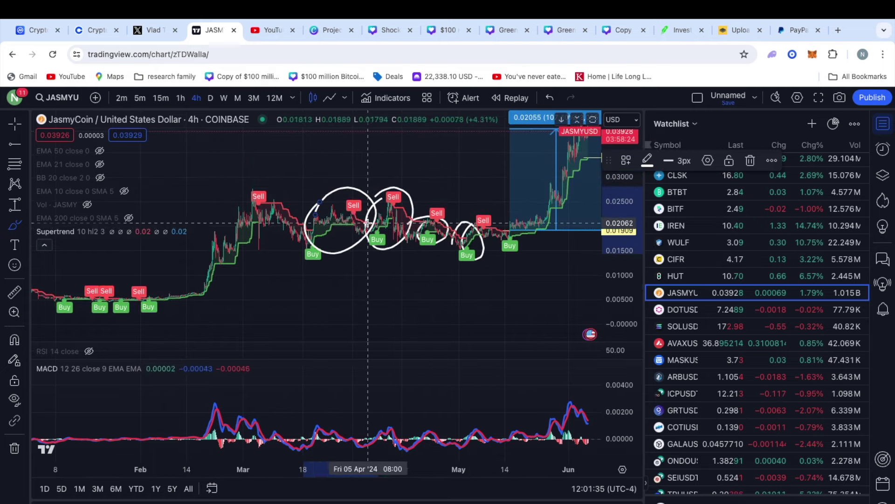
click(414, 181)
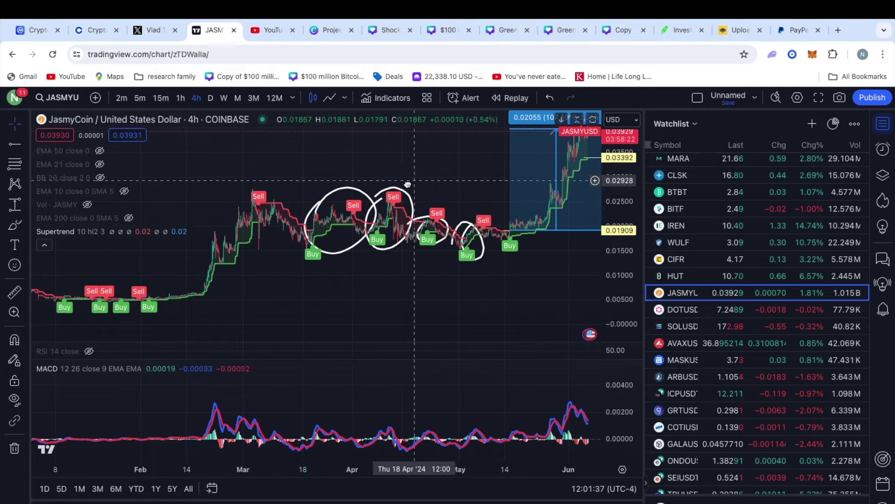
Step: Measure the February base to March peak rally, about 408.62% gain, with a date and price range
drag(414, 180, 286, 243)
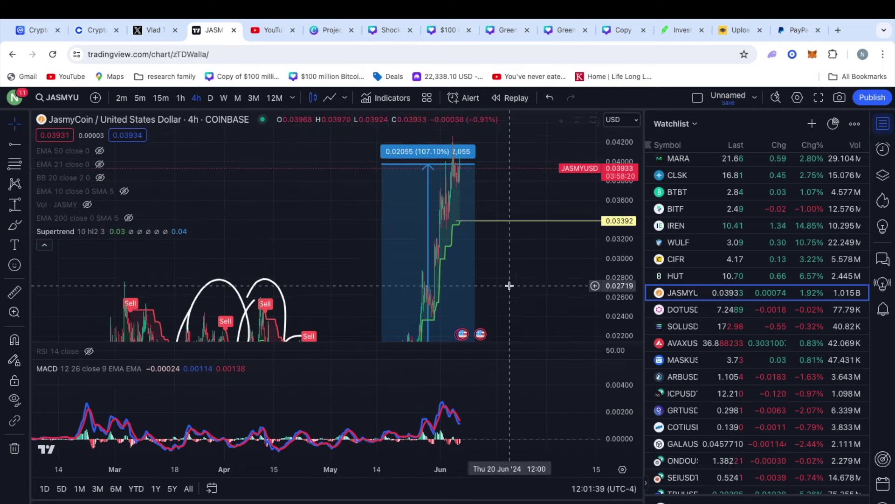
drag(439, 255, 436, 153)
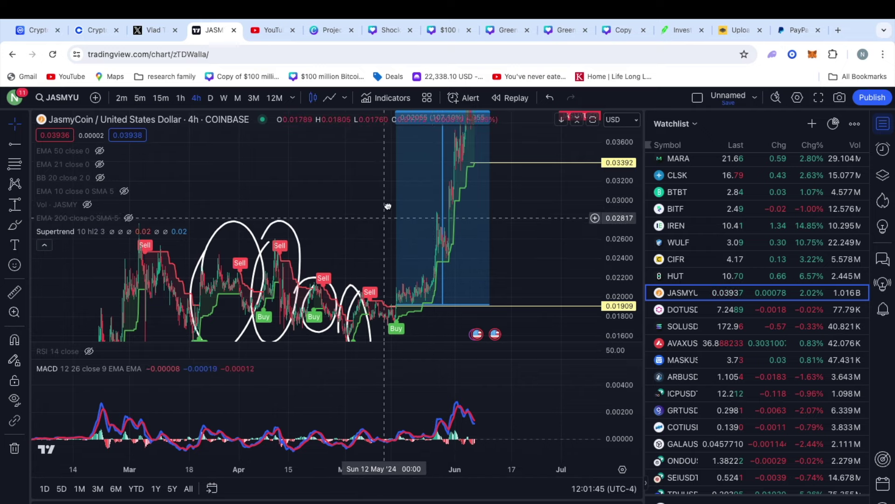
drag(387, 206, 403, 160)
drag(612, 206, 612, 242)
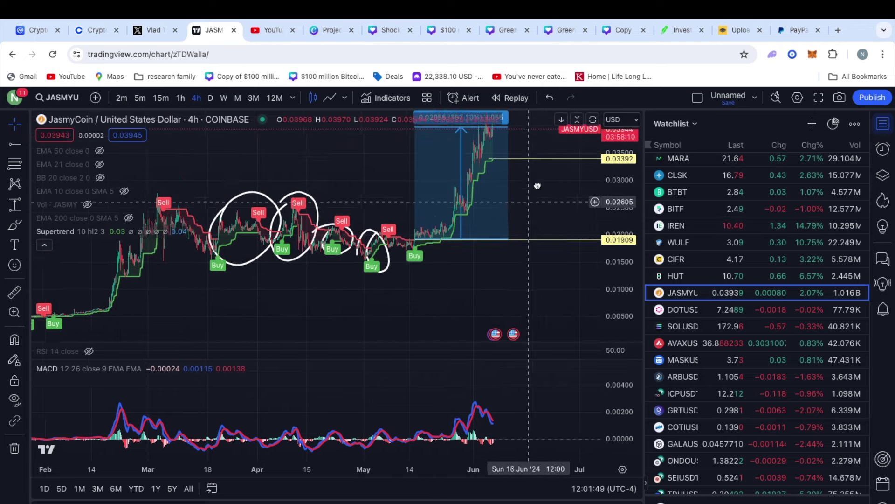
drag(346, 281, 424, 280)
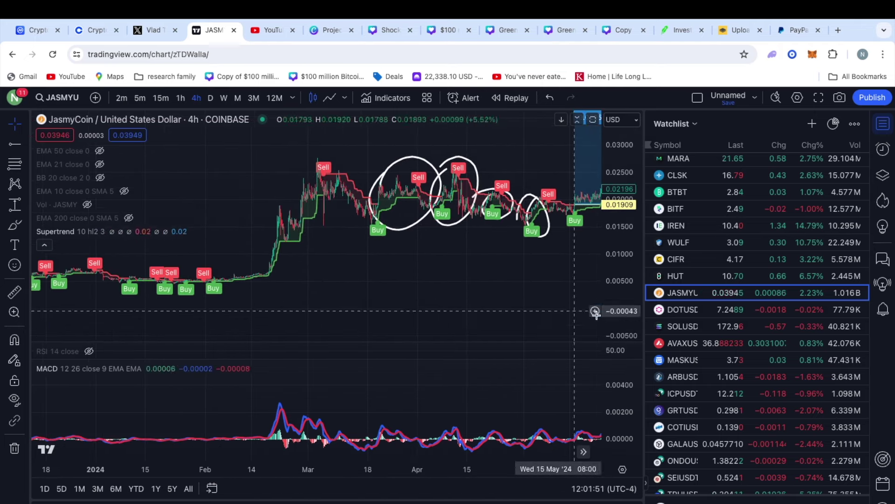
drag(595, 312, 333, 155)
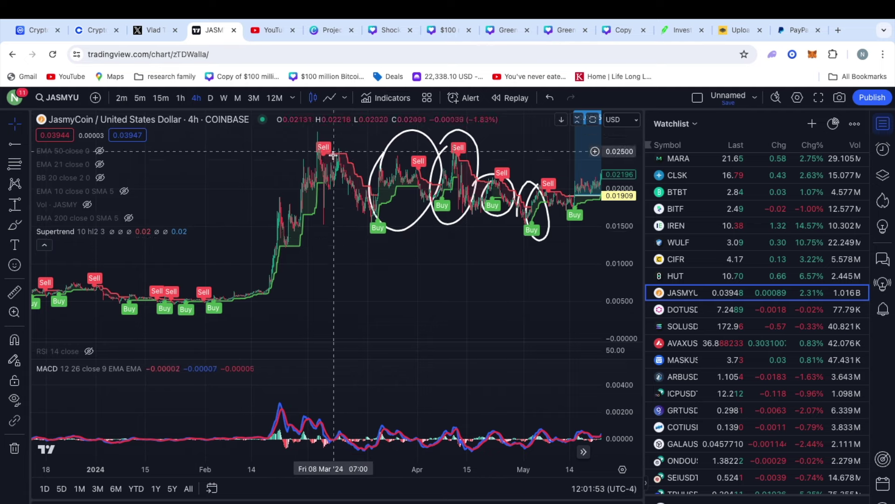
click(14, 204)
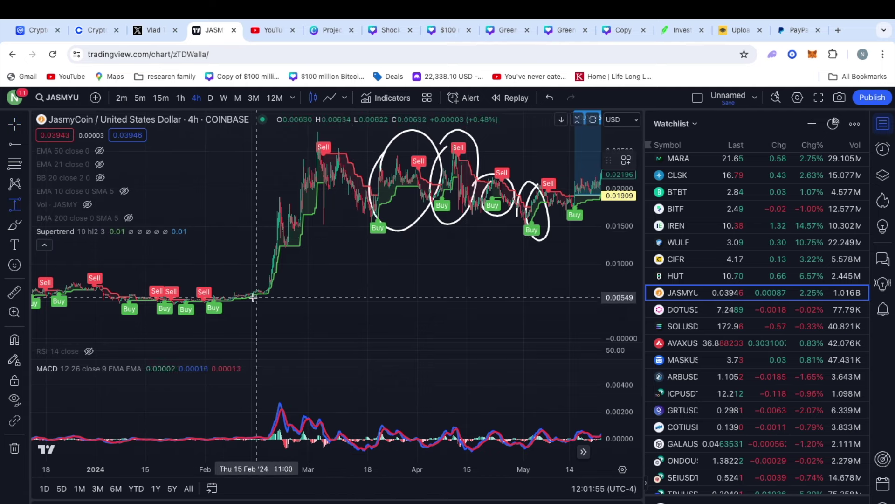
scroll(159, 286, down, 2)
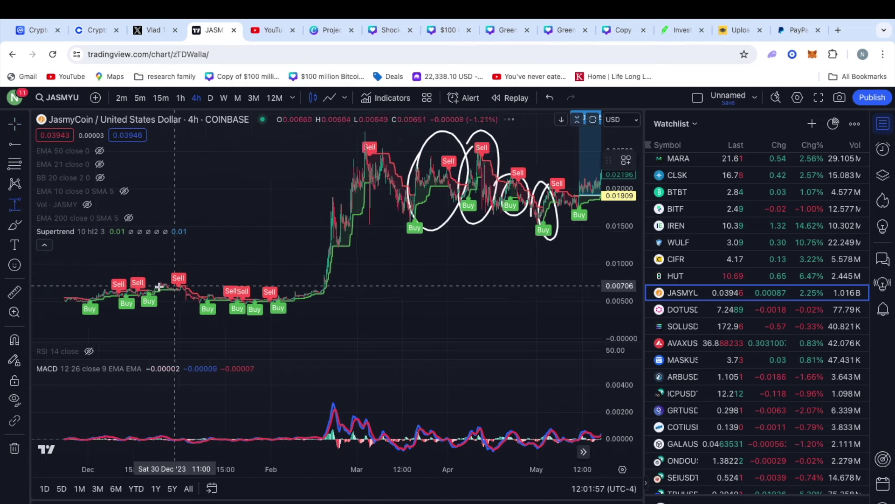
scroll(159, 286, down, 1)
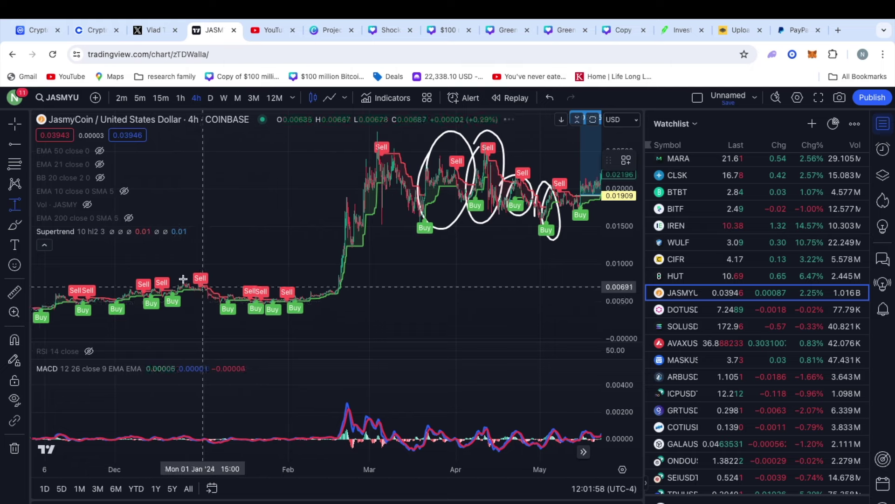
shift+click(303, 298)
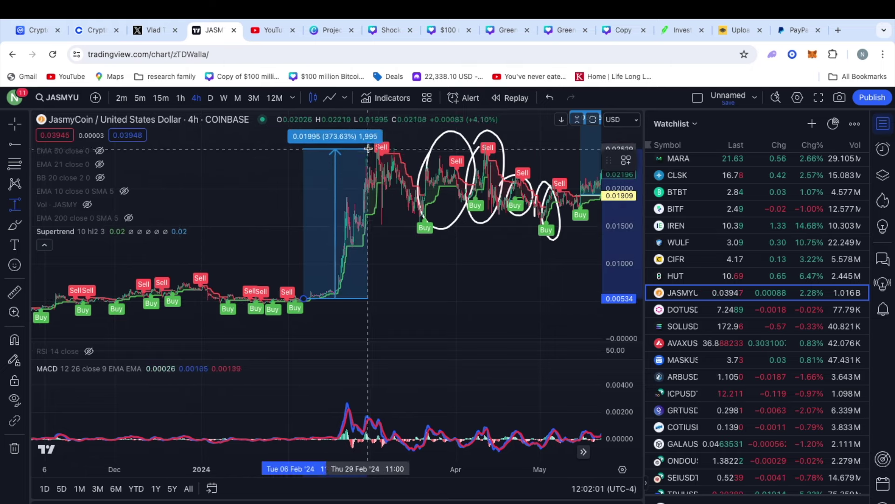
click(381, 163)
drag(620, 261, 620, 284)
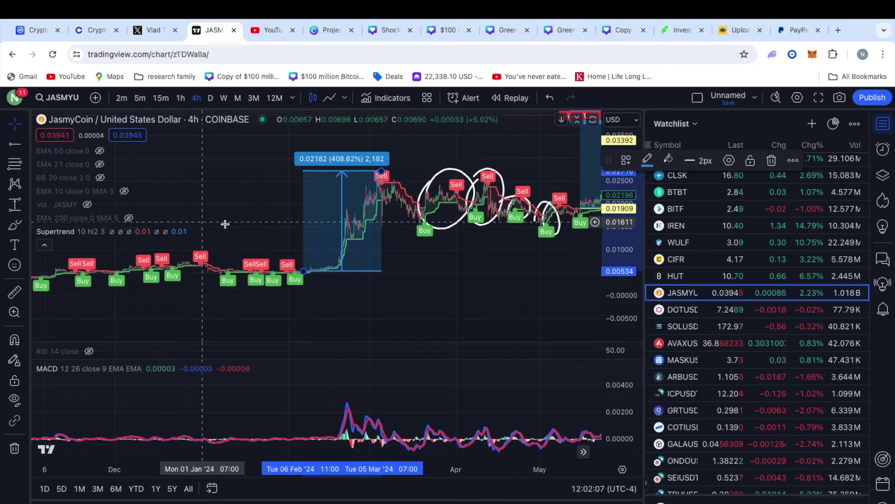
Step: Remove all drawings and show JASMY/USD on the daily timeframe
right_click(227, 154)
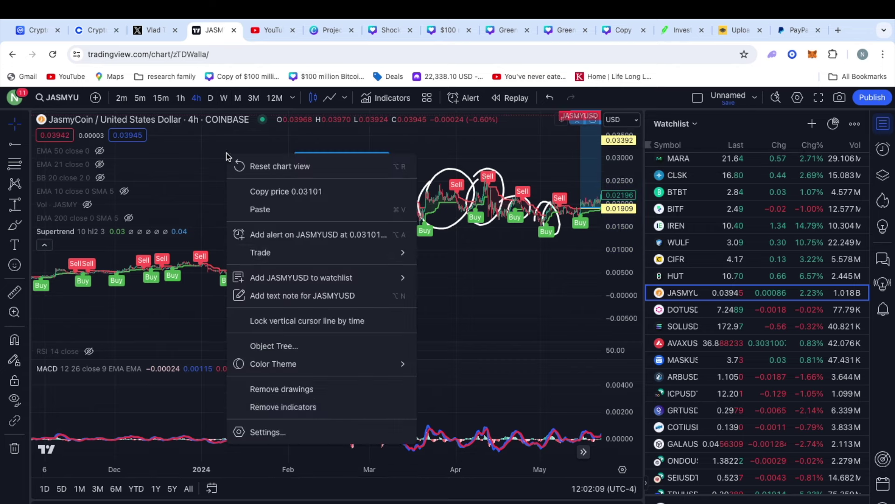
click(257, 387)
click(210, 98)
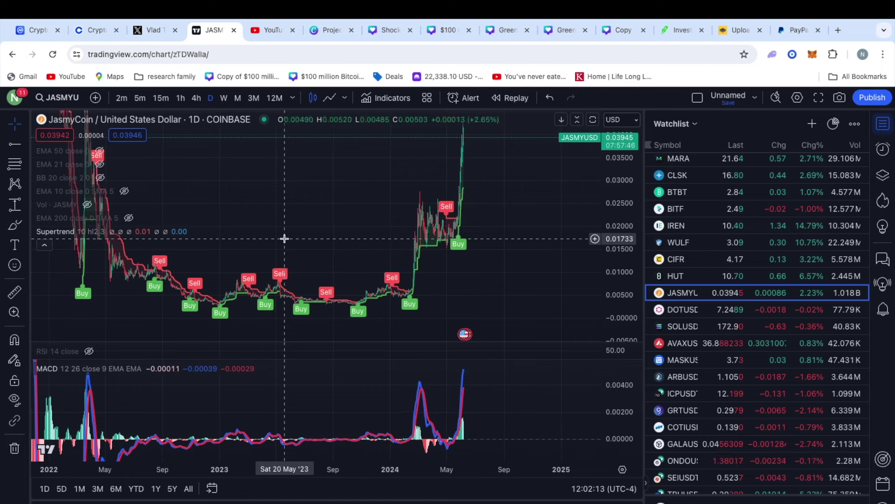
Step: Place a yellow horizontal support line at 0.02844 on the daily chart
scroll(286, 238, up, 3)
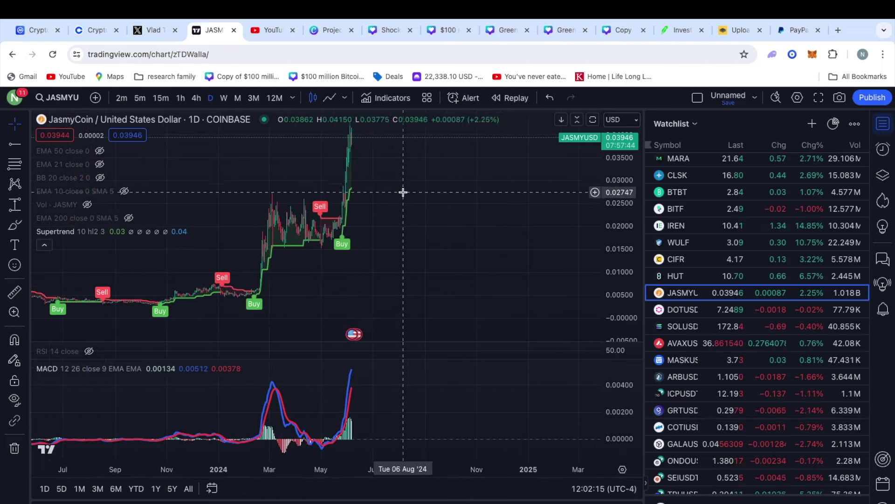
drag(401, 193, 478, 202)
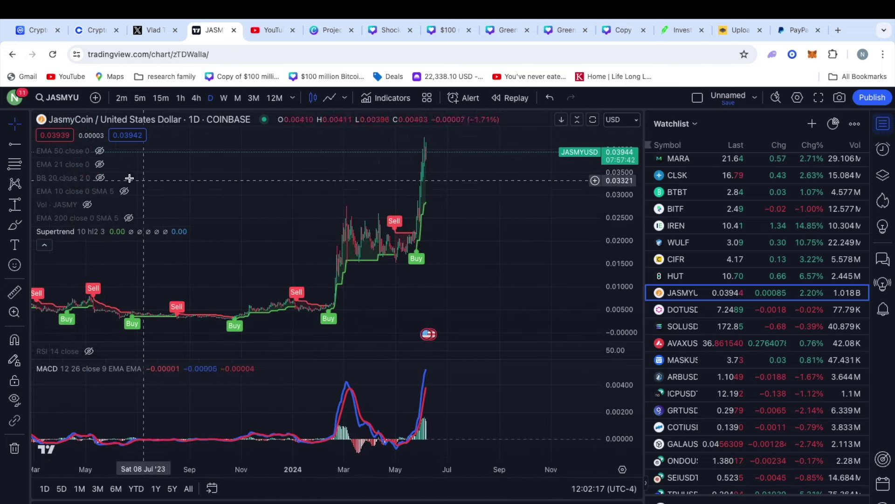
click(338, 201)
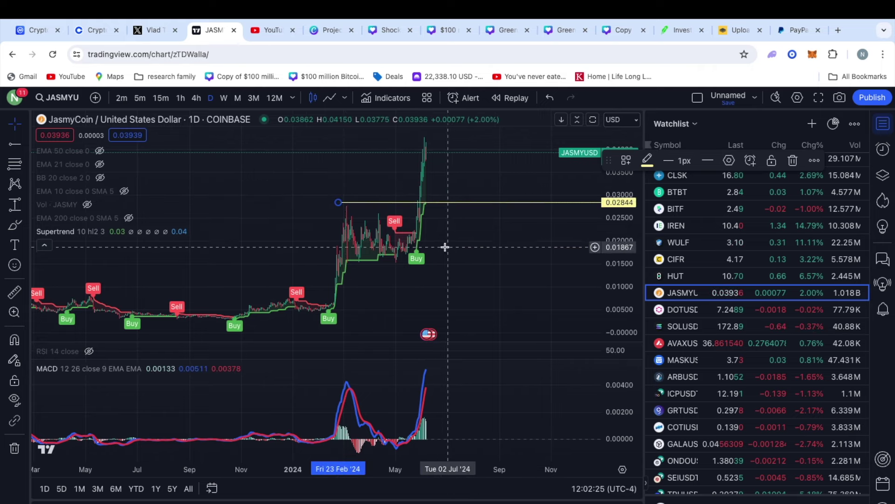
click(8, 227)
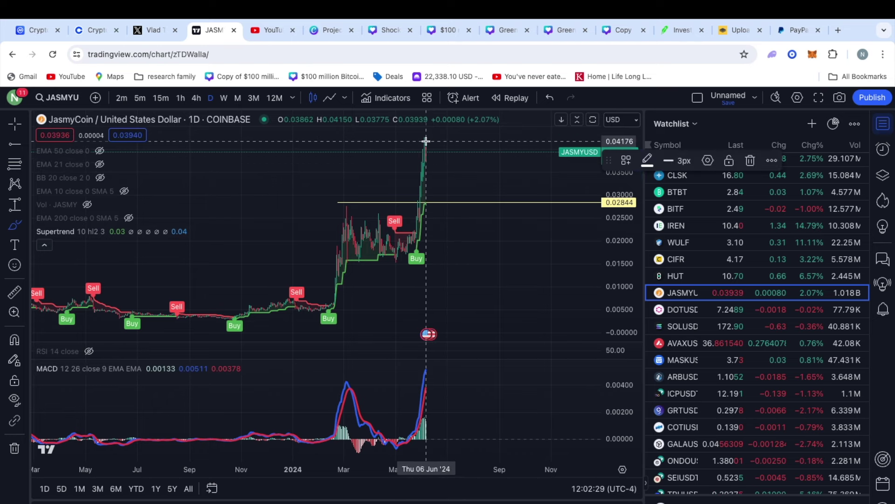
Step: Sketch a freehand pullback from the June peak toward 0.02844, then a steep climb
drag(425, 145, 480, 123)
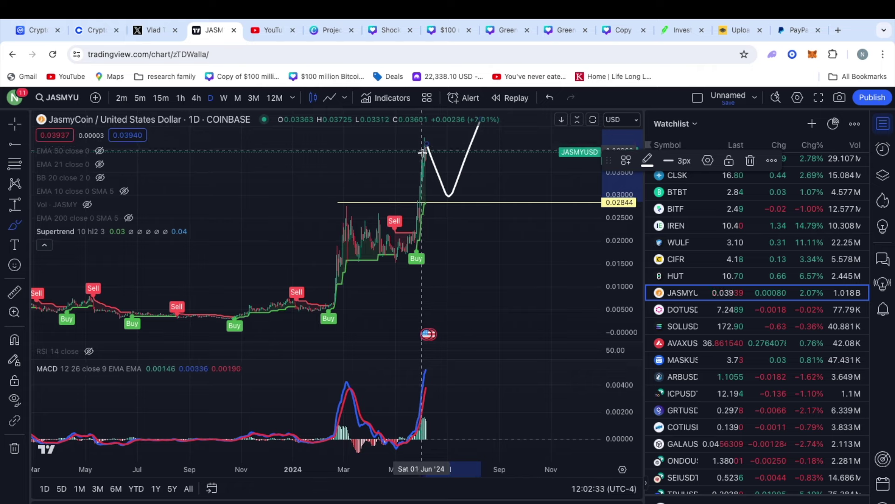
mouse_move(415, 152)
mouse_down()
mouse_move(426, 135)
mouse_move(449, 152)
mouse_up()
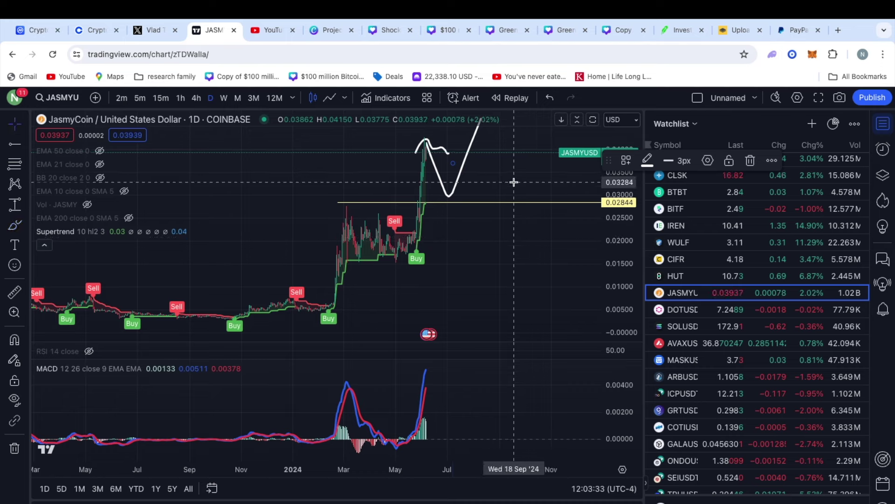
Step: Remove the sketched pullback path and the 0.02844 support line with Remove drawings
right_click(514, 182)
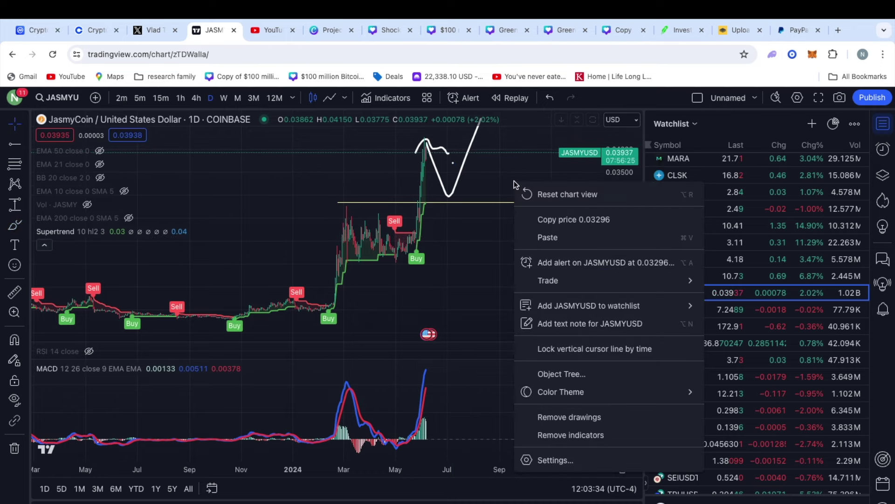
click(591, 417)
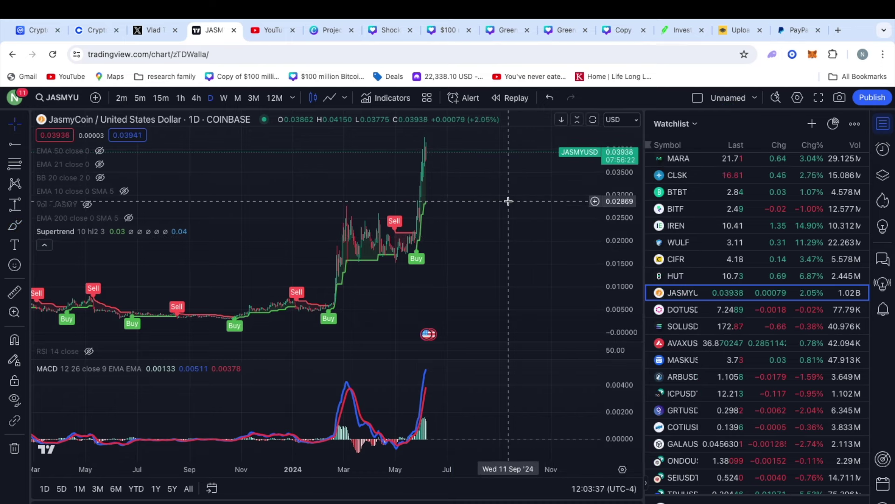